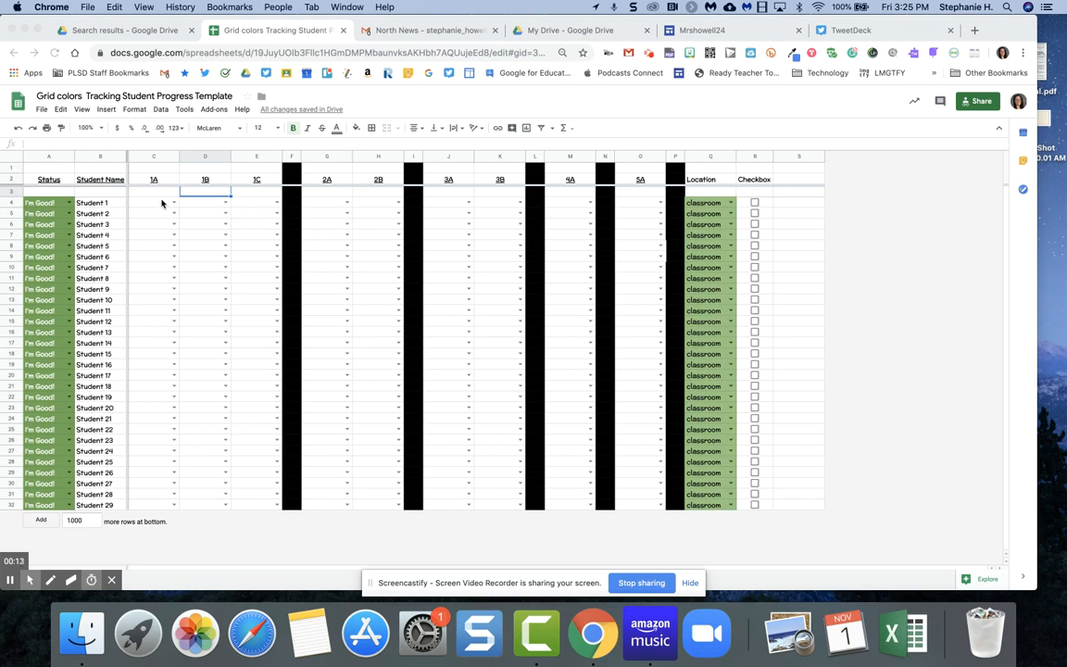
Examine the assignment headings 1A, 1B, 1C and 2A, the teacher's website, and the first entry under Student Name.
{"action": "left_click", "coordinate": [148, 182]}
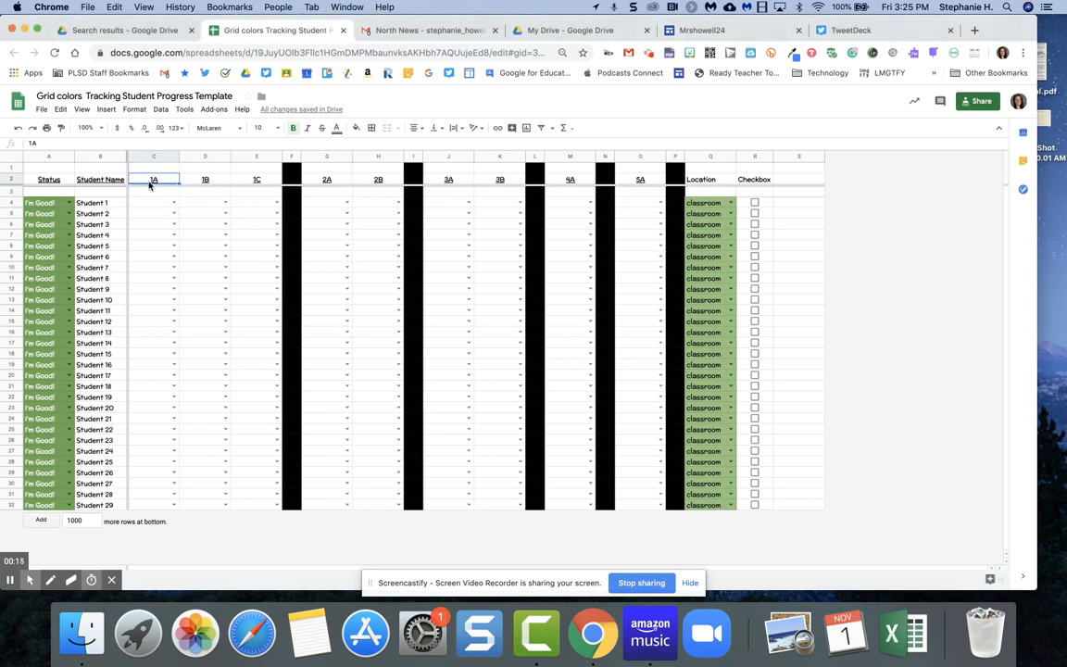
{"action": "left_click", "coordinate": [199, 182]}
{"action": "left_click", "coordinate": [269, 181]}
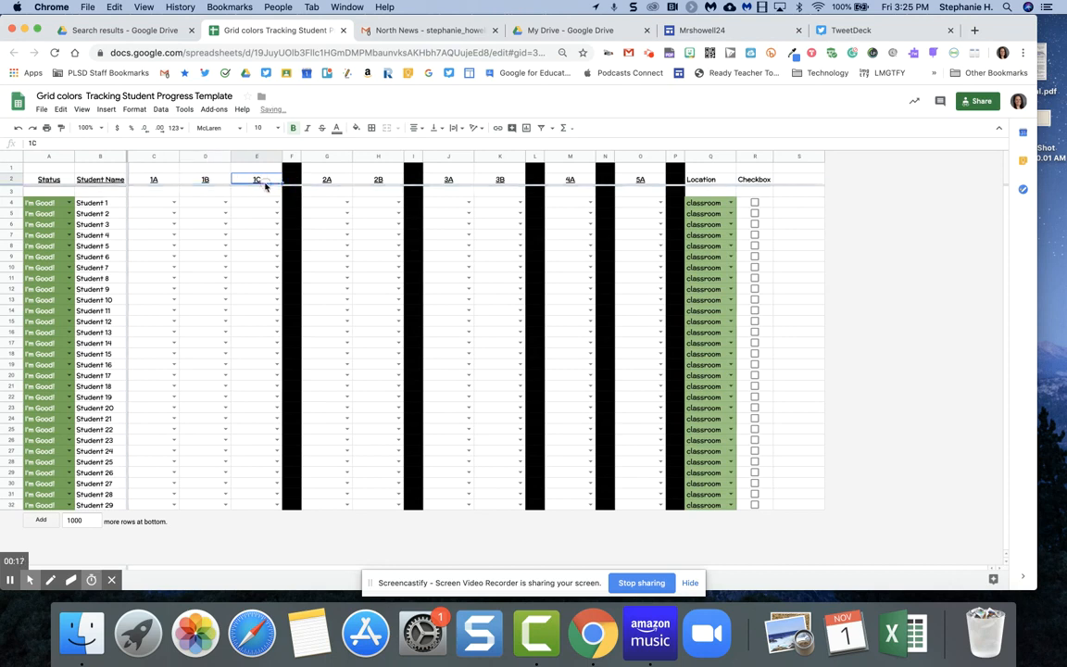
{"action": "left_click", "coordinate": [328, 182]}
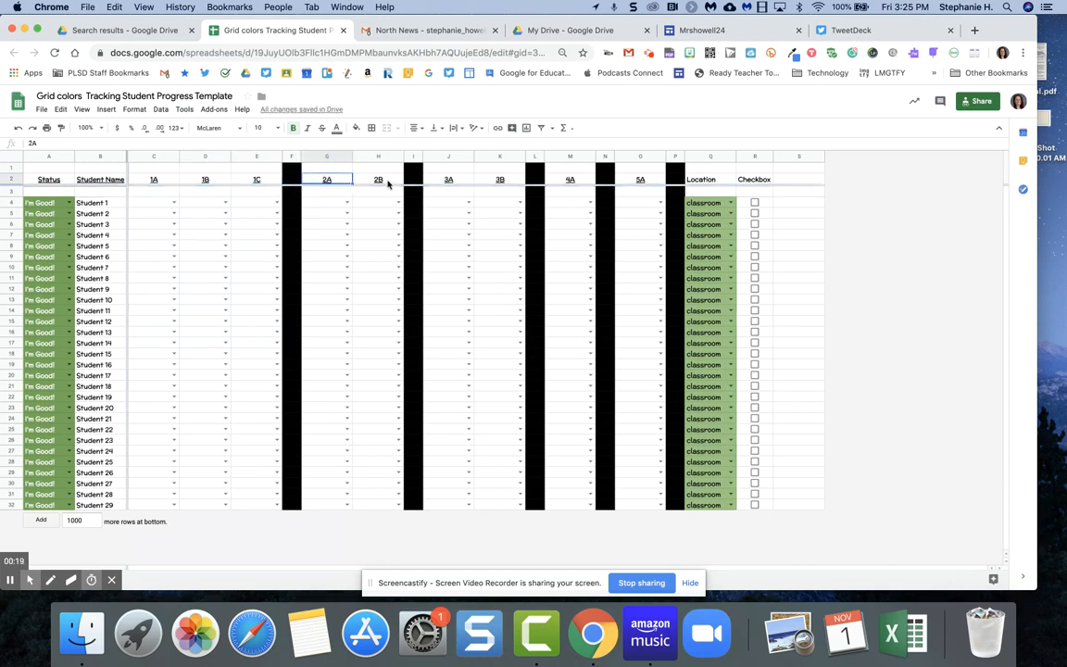
{"action": "left_click", "coordinate": [699, 29]}
{"action": "left_click", "coordinate": [276, 30]}
{"action": "left_click", "coordinate": [197, 182]}
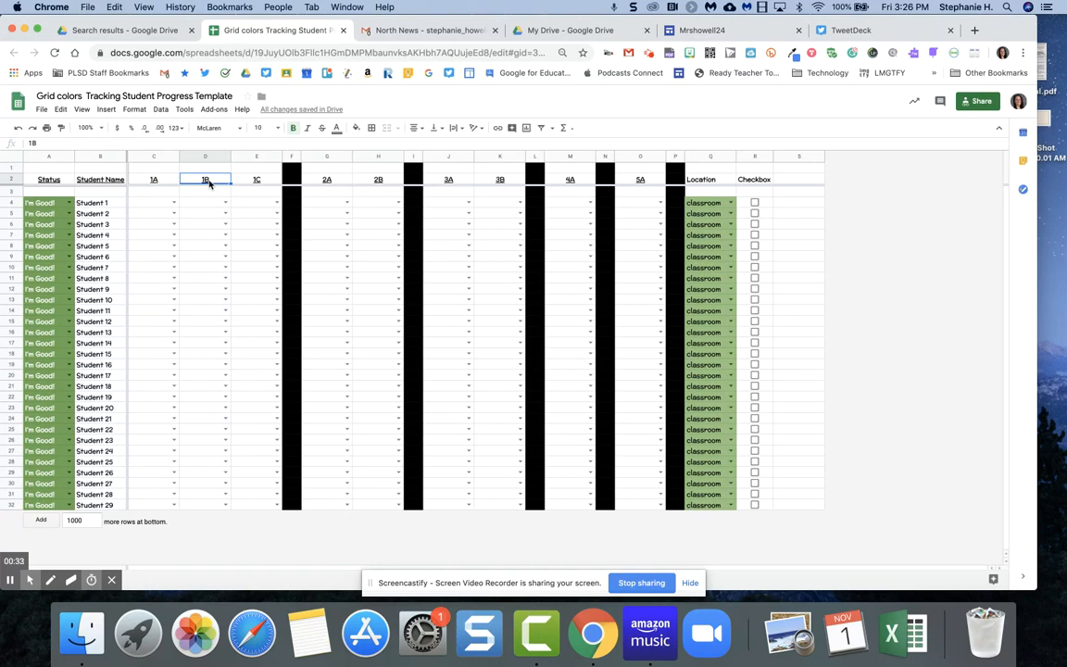
{"action": "left_click", "coordinate": [154, 182]}
{"action": "left_click", "coordinate": [214, 184]}
{"action": "left_click", "coordinate": [104, 207]}
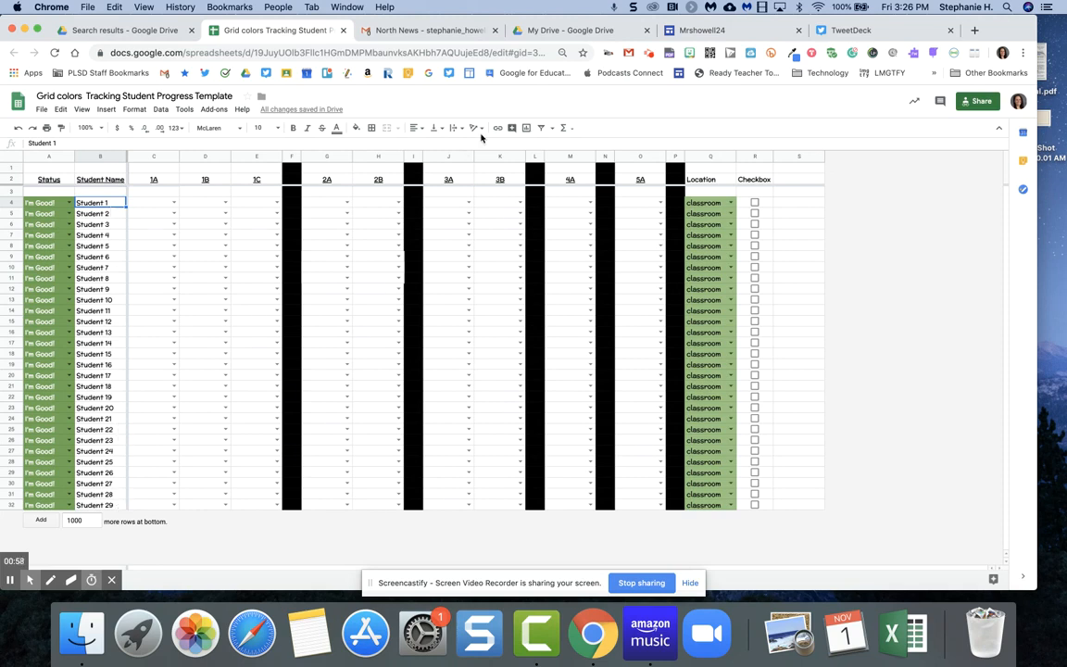
Duplicate the orginal sheet and rename the copy Class 1.
{"action": "left_click_drag", "start_coordinate": [997, 31], "coordinate": [1031, 31]}
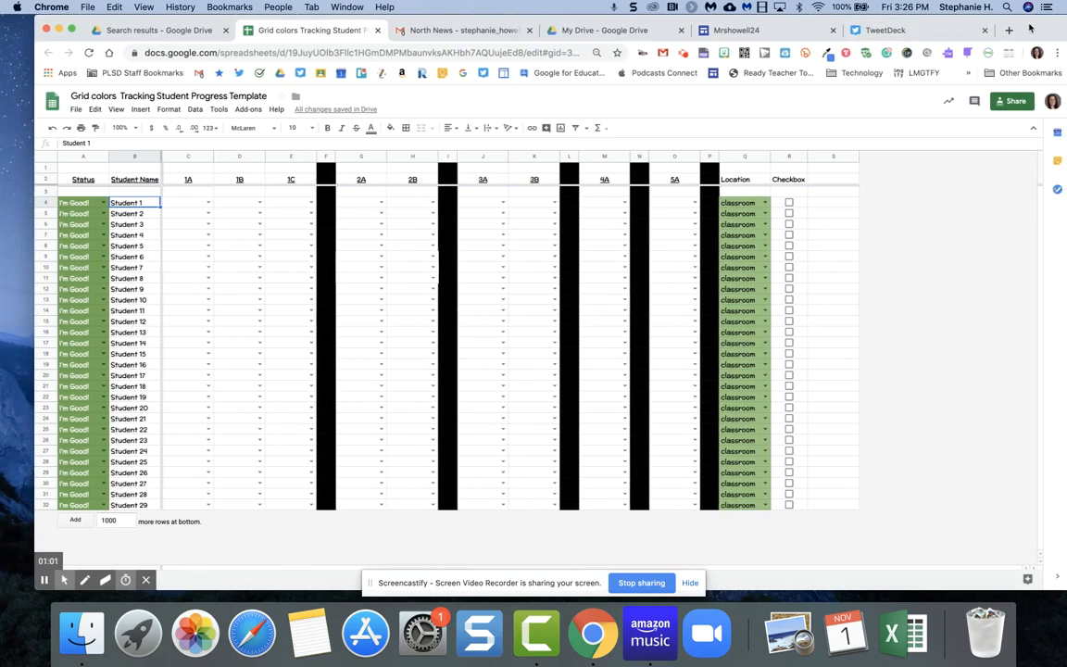
{"action": "left_click", "coordinate": [148, 576]}
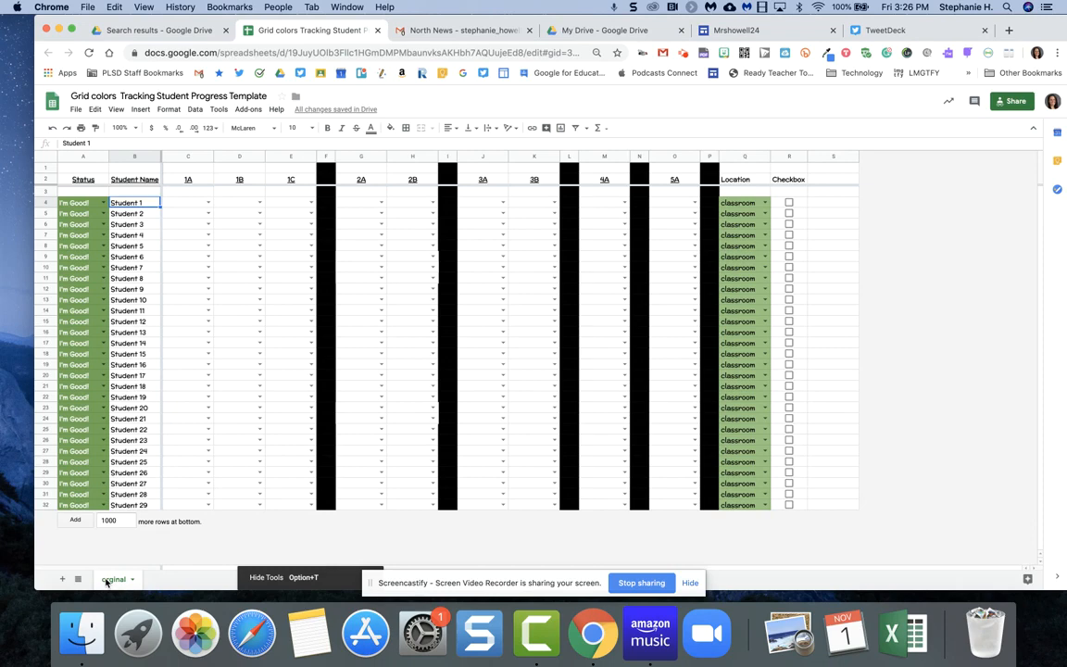
{"action": "right_click", "coordinate": [106, 581]}
{"action": "left_click", "coordinate": [129, 419]}
{"action": "left_click", "coordinate": [169, 579]}
{"action": "double_click", "coordinate": [170, 579]}
{"action": "type", "text": "Class 1"}
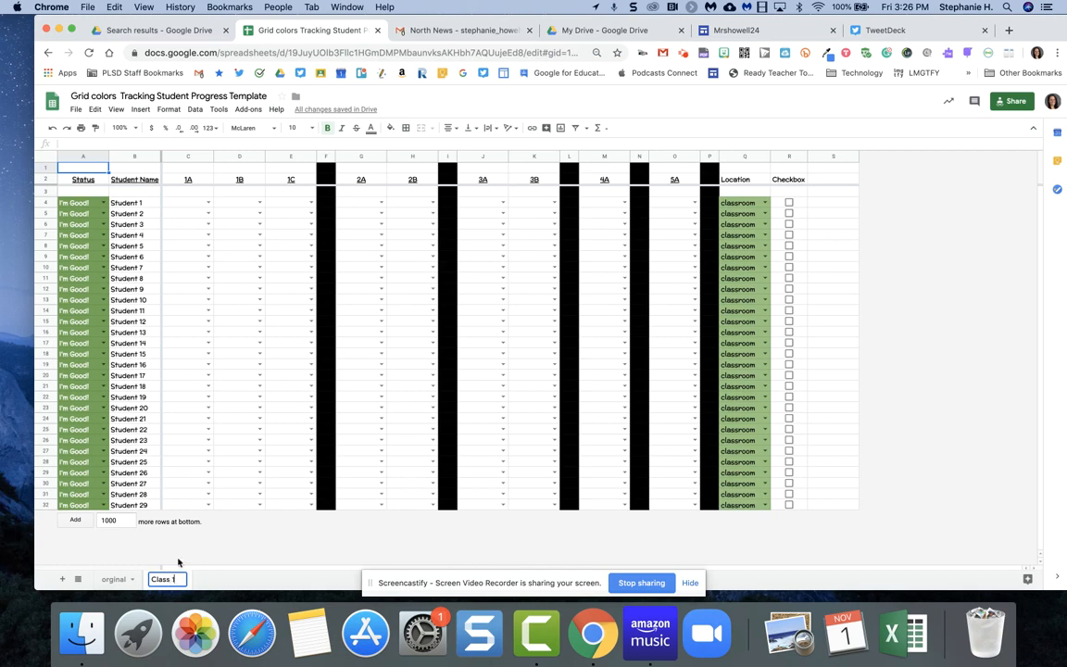
{"action": "key", "text": "Return"}
{"action": "left_click", "coordinate": [165, 579]}
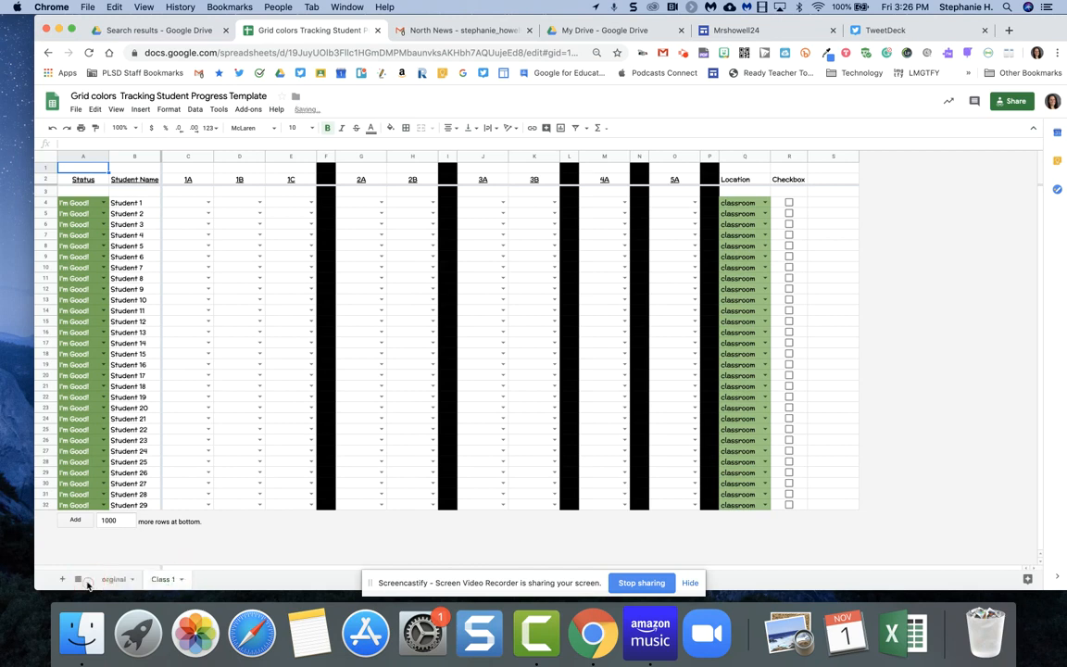
Replace the placeholders Student 1, Student 2 and Student 3 in B4:B6 with students' first names.
{"action": "left_click", "coordinate": [126, 204]}
{"action": "type", "text": "Jo"}
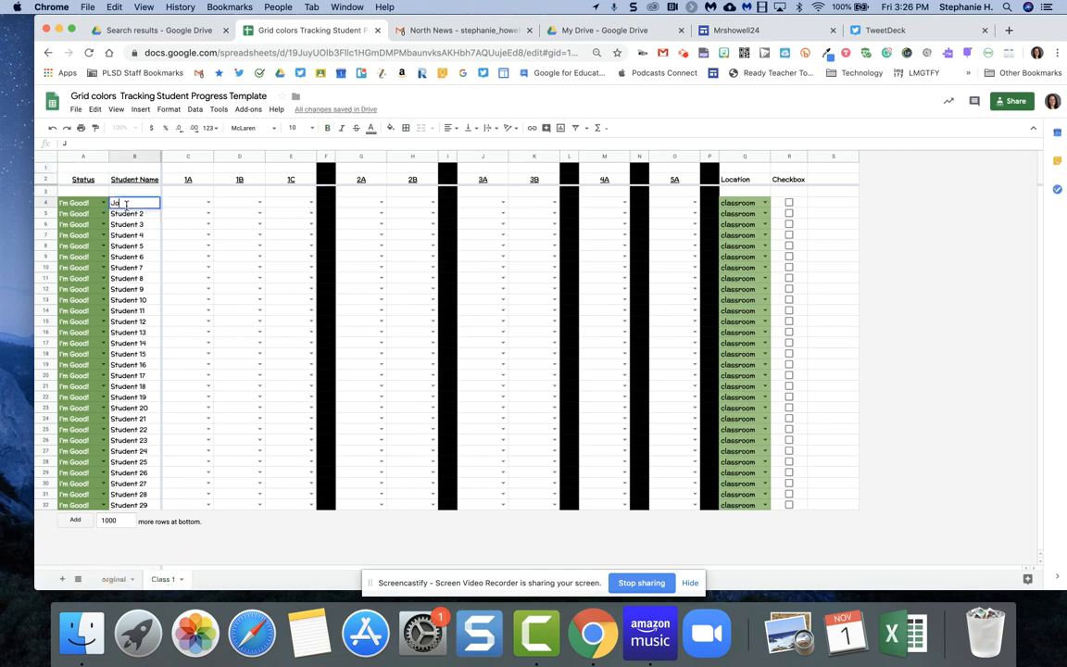
{"action": "type", "text": "hn"}
{"action": "key", "text": "Return"}
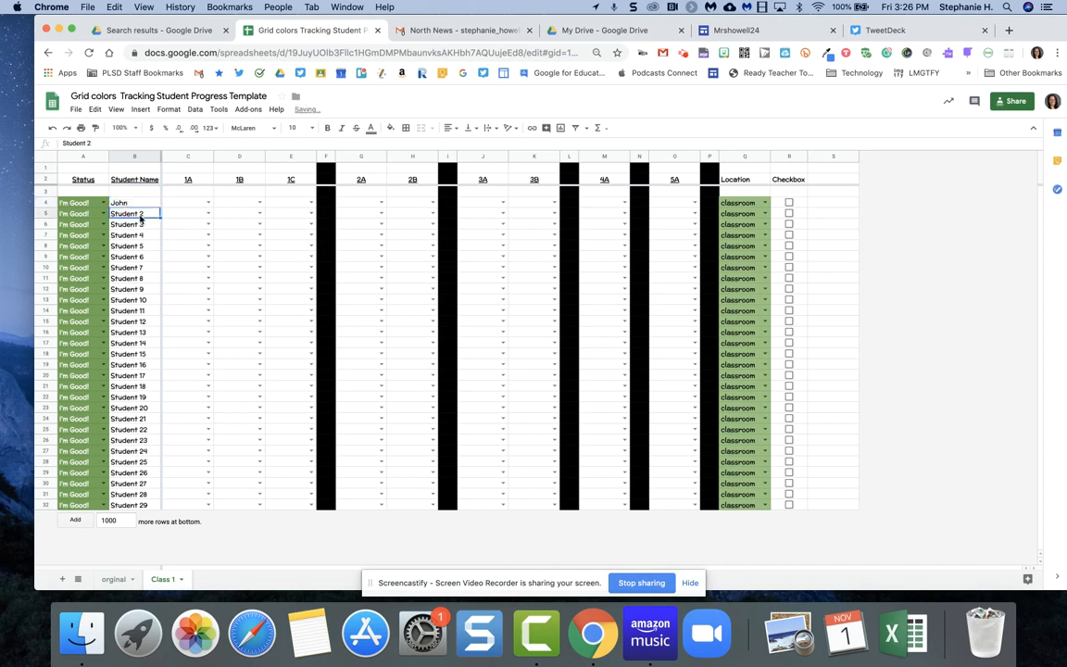
{"action": "type", "text": "Sue"}
{"action": "key", "text": "Return"}
{"action": "type", "text": "Stephanie"}
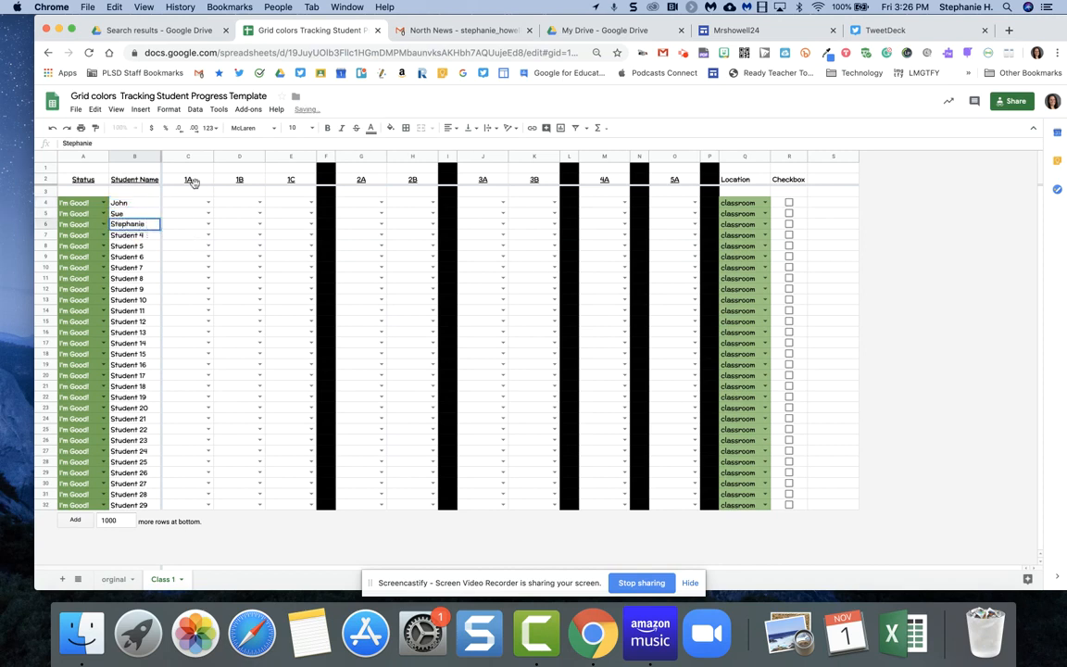
{"action": "left_click", "coordinate": [184, 215]}
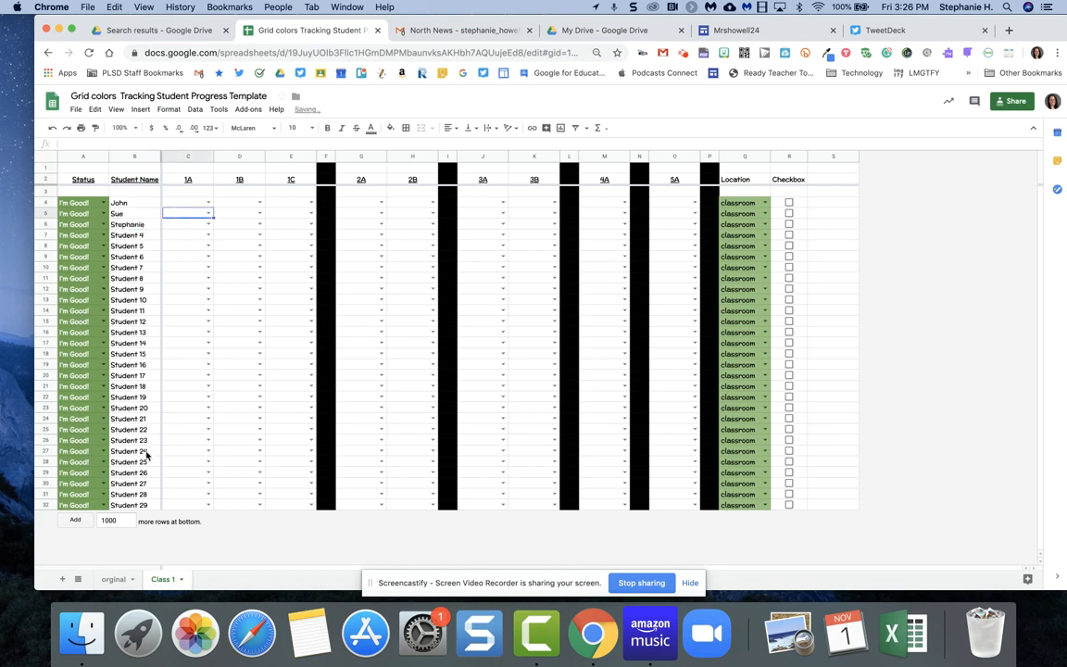
Set the 1A progress of the first two students, in C4 and C5, to Working.
{"action": "left_click", "coordinate": [209, 201]}
{"action": "left_click", "coordinate": [204, 216]}
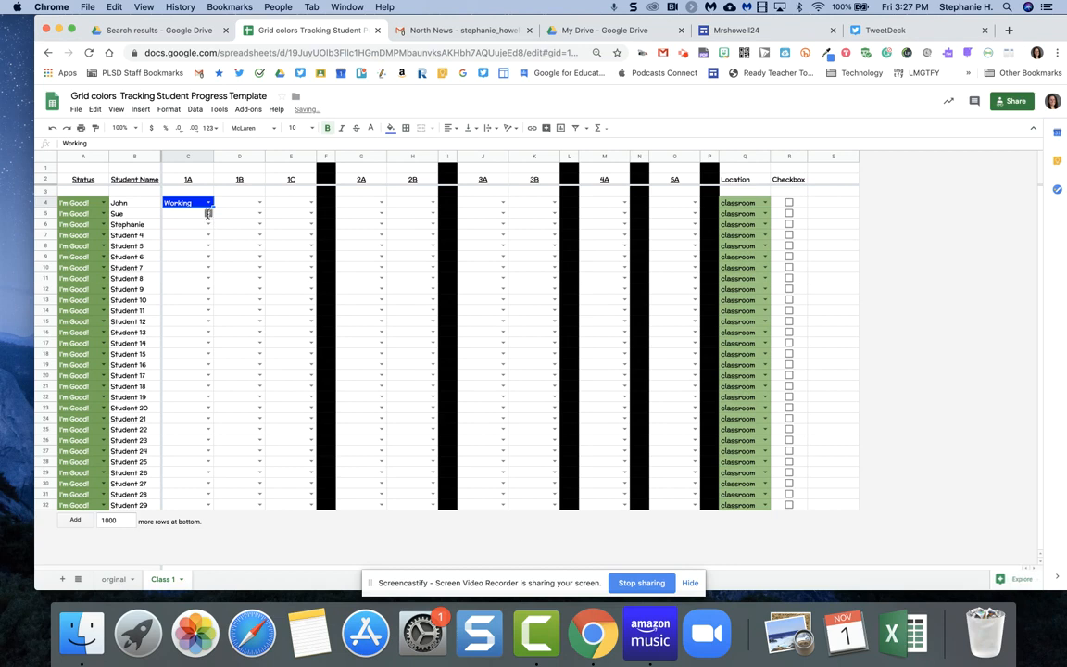
{"action": "left_click", "coordinate": [208, 213]}
{"action": "left_click", "coordinate": [206, 226]}
Set the third student's progress in row 6 to Finished! for 1A and Working for 1B.
{"action": "left_click", "coordinate": [208, 224]}
{"action": "left_click", "coordinate": [207, 237]}
{"action": "left_click", "coordinate": [209, 224]}
{"action": "left_click", "coordinate": [204, 248]}
{"action": "left_click", "coordinate": [259, 224]}
{"action": "left_click", "coordinate": [236, 250]}
{"action": "left_click", "coordinate": [260, 224]}
{"action": "left_click", "coordinate": [259, 238]}
{"action": "left_click", "coordinate": [260, 226]}
{"action": "left_click", "coordinate": [256, 249]}
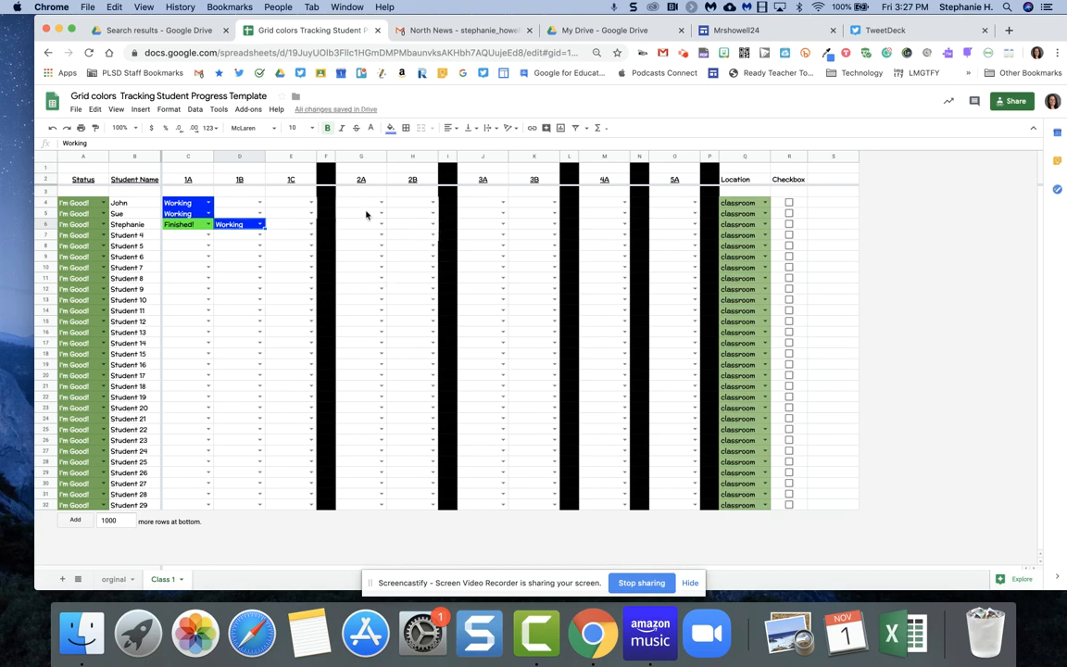
Set the first student's progress in row 4 to Finished! for 1A and Working for 3A.
{"action": "left_click", "coordinate": [210, 204]}
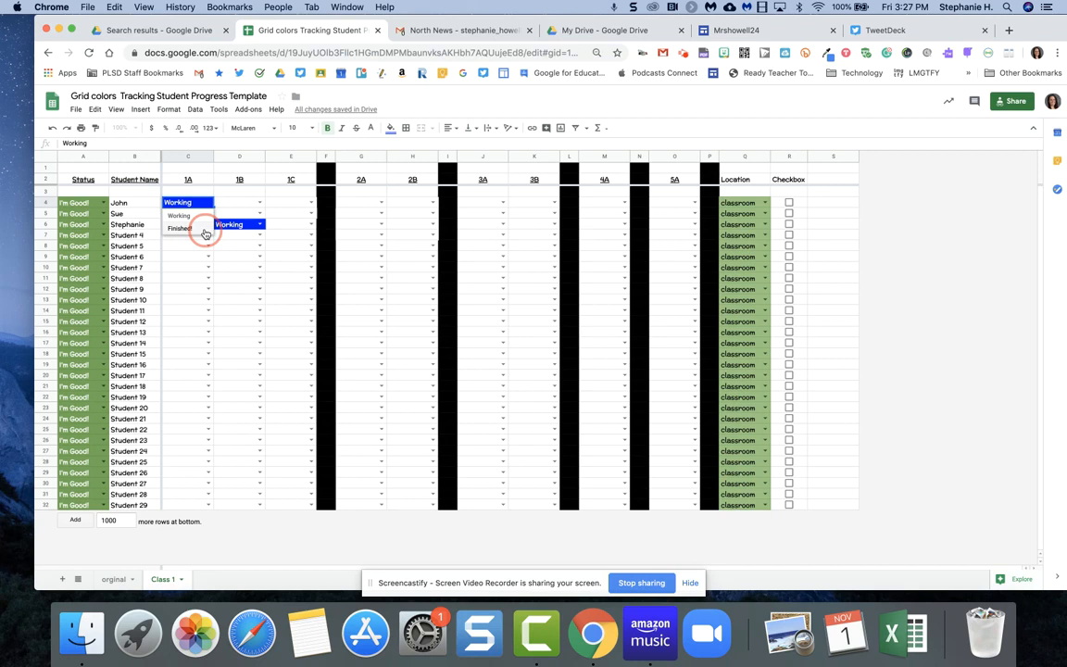
{"action": "left_click", "coordinate": [205, 229]}
{"action": "left_click", "coordinate": [506, 204]}
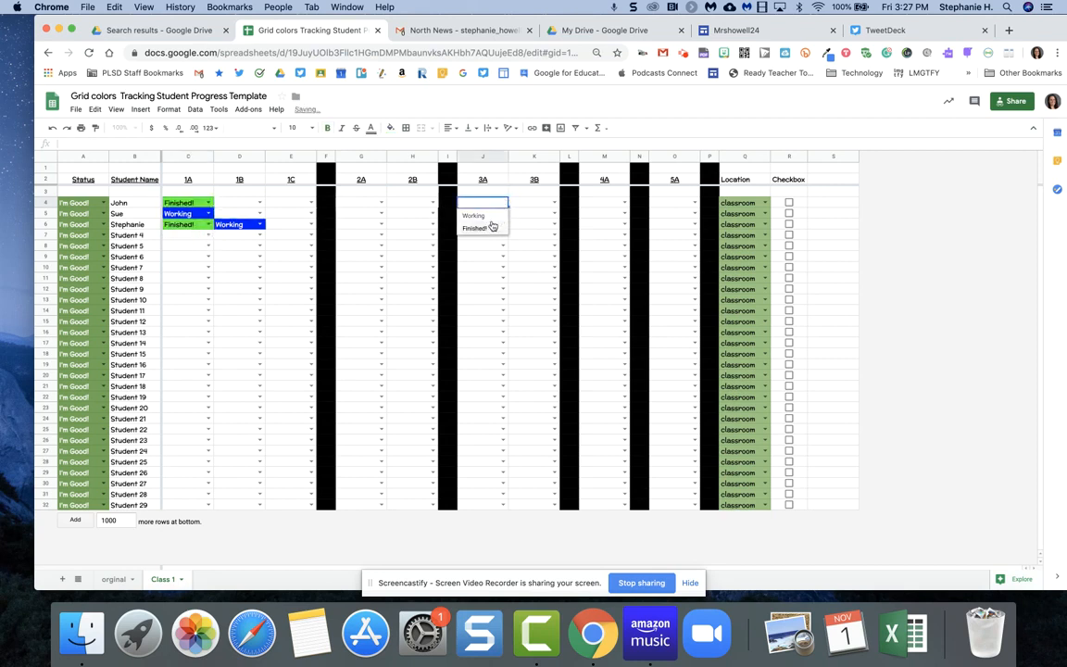
{"action": "left_click", "coordinate": [473, 215]}
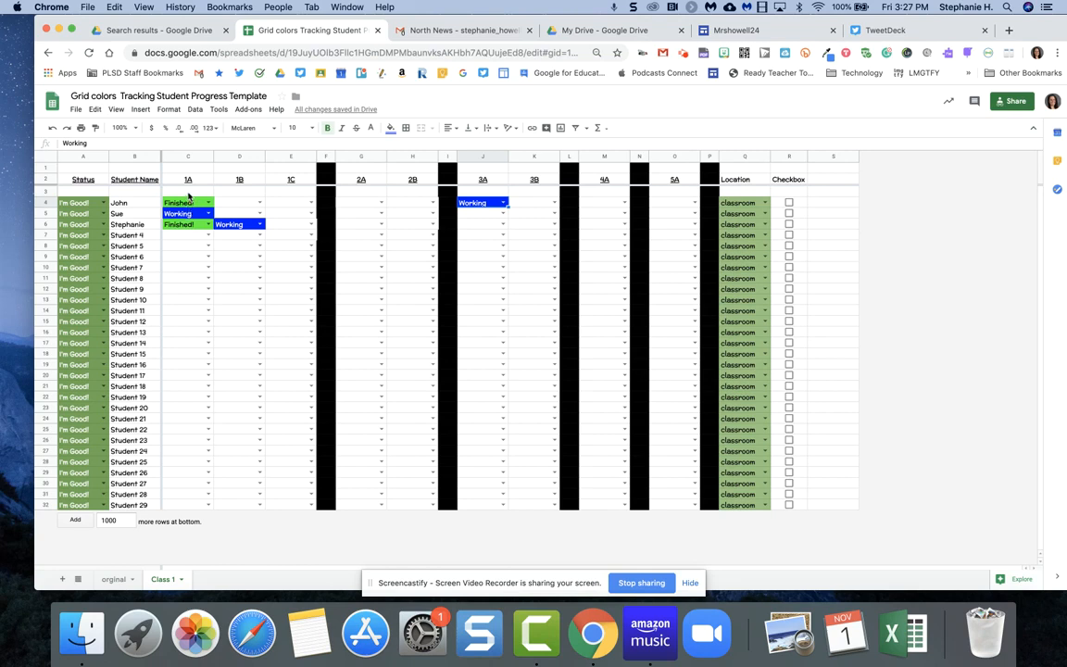
In row 4, set 1B and 1C to Finished! and 2A to Working, and clear the 3A entry.
{"action": "left_click", "coordinate": [262, 203]}
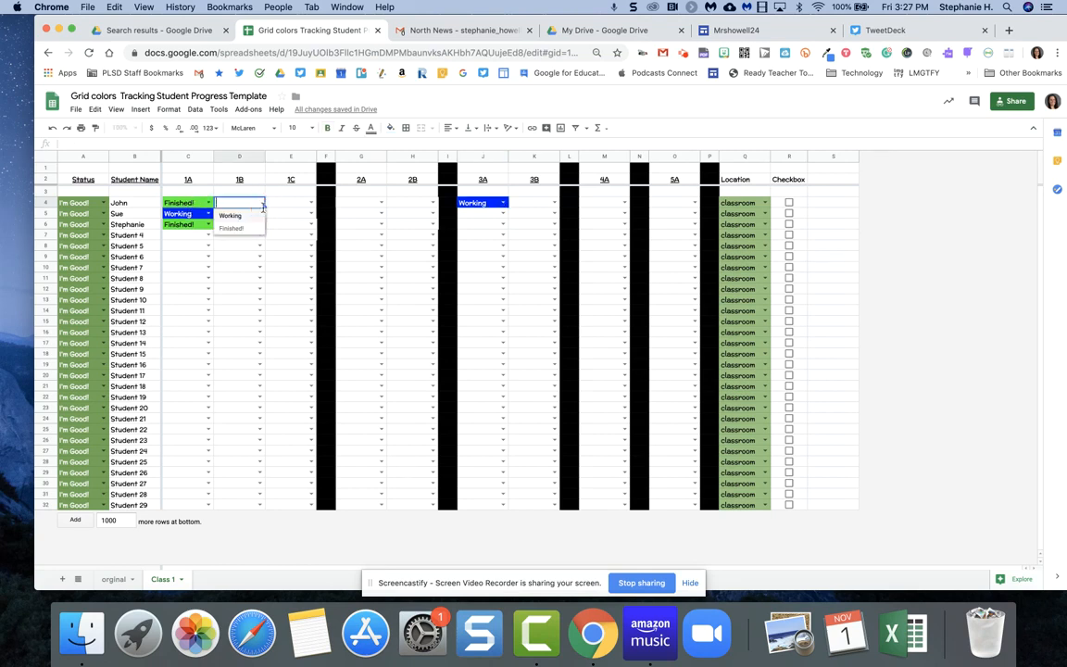
{"action": "left_click", "coordinate": [243, 228]}
{"action": "left_click", "coordinate": [311, 203]}
{"action": "left_click", "coordinate": [309, 228]}
{"action": "left_click", "coordinate": [379, 202]}
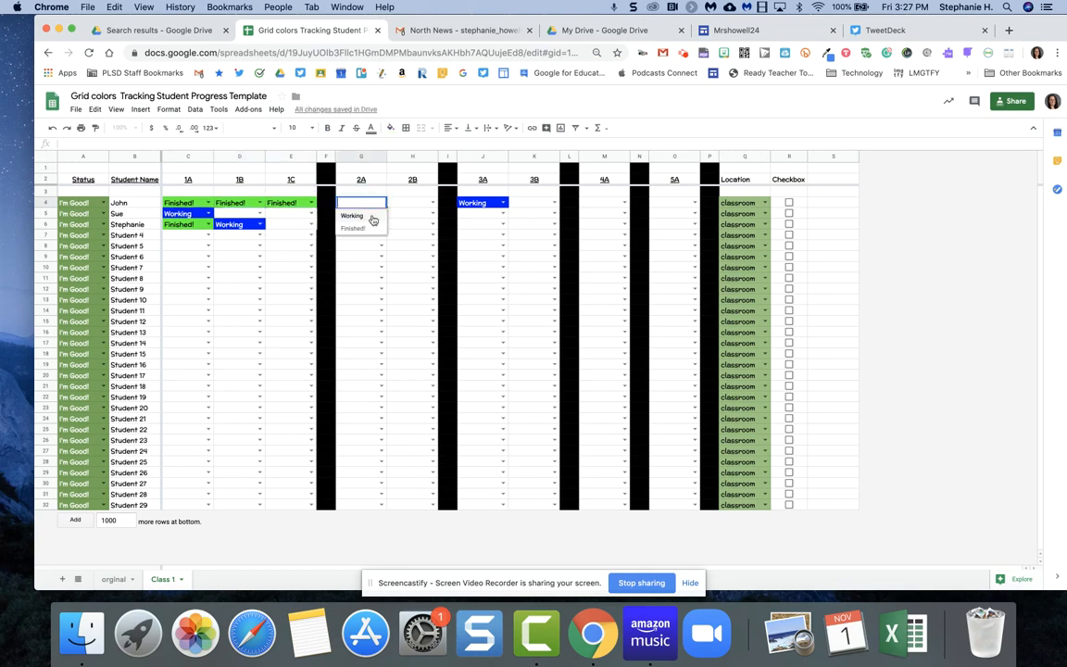
{"action": "left_click", "coordinate": [371, 217]}
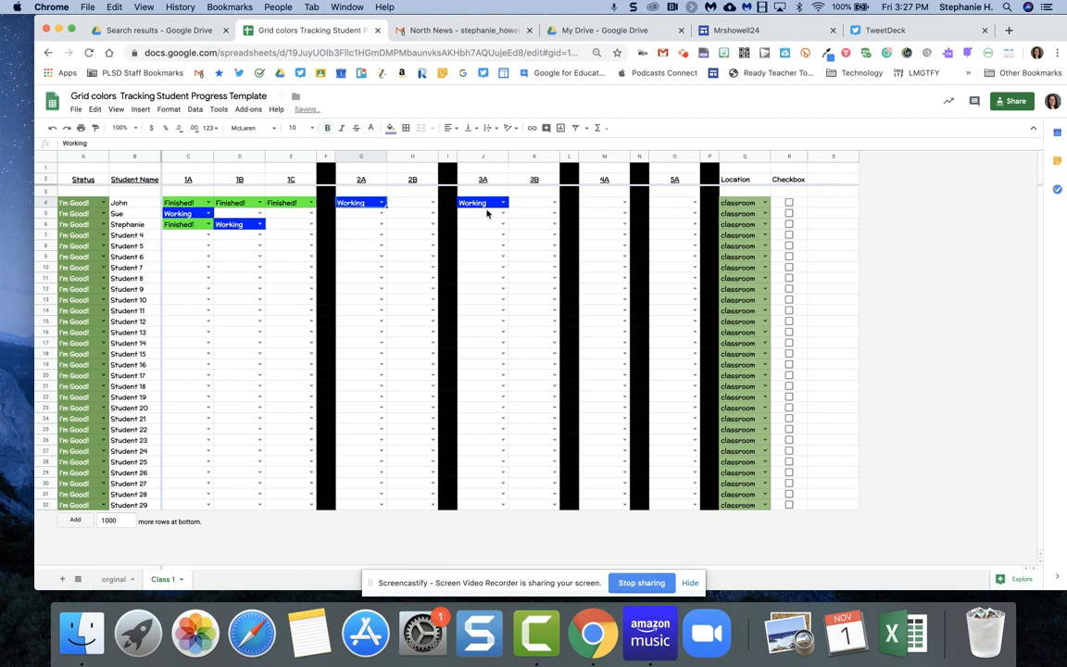
{"action": "left_click", "coordinate": [489, 203]}
{"action": "key", "text": "Delete"}
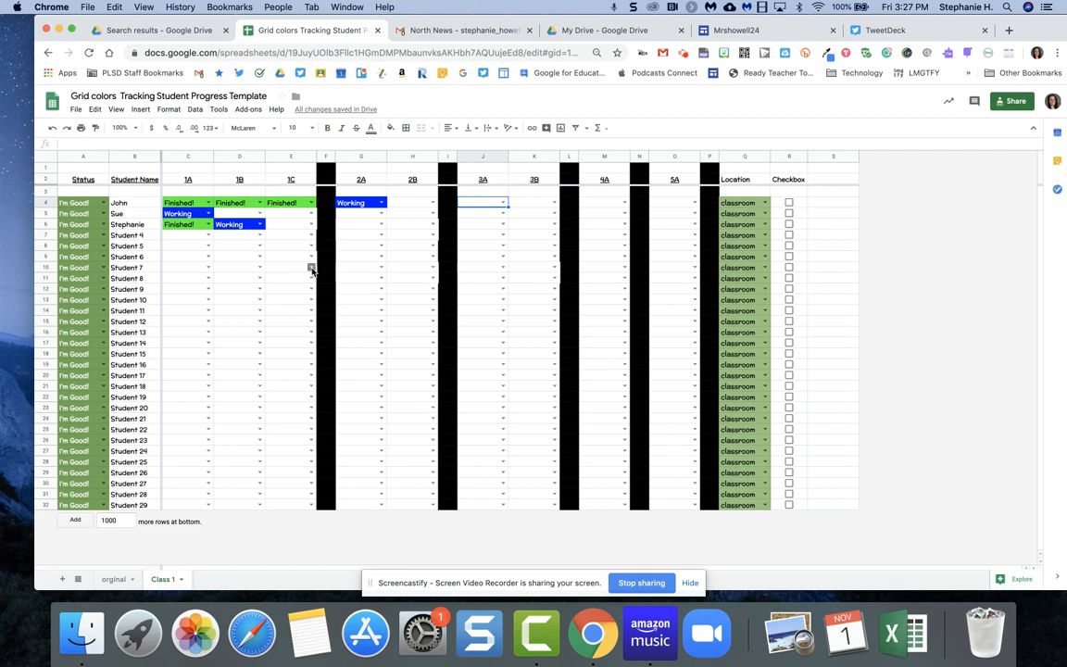
Set the first student's status in A4 to Need Help! and the second student's status in A5 to Check Me!
{"action": "left_click", "coordinate": [104, 203]}
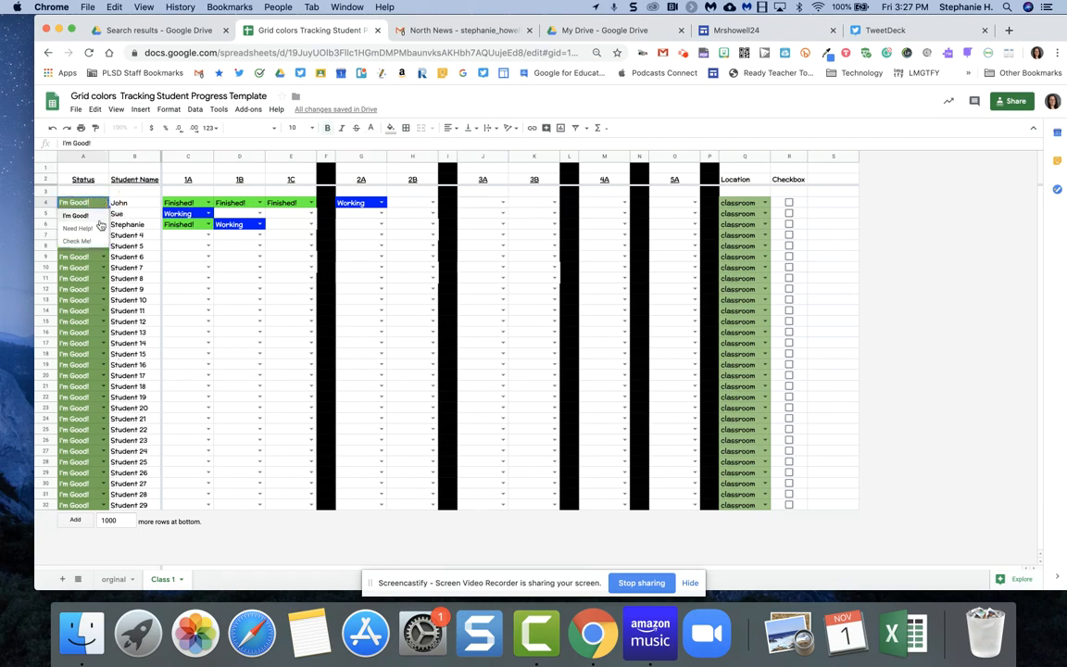
{"action": "left_click", "coordinate": [100, 227]}
{"action": "left_click", "coordinate": [103, 213]}
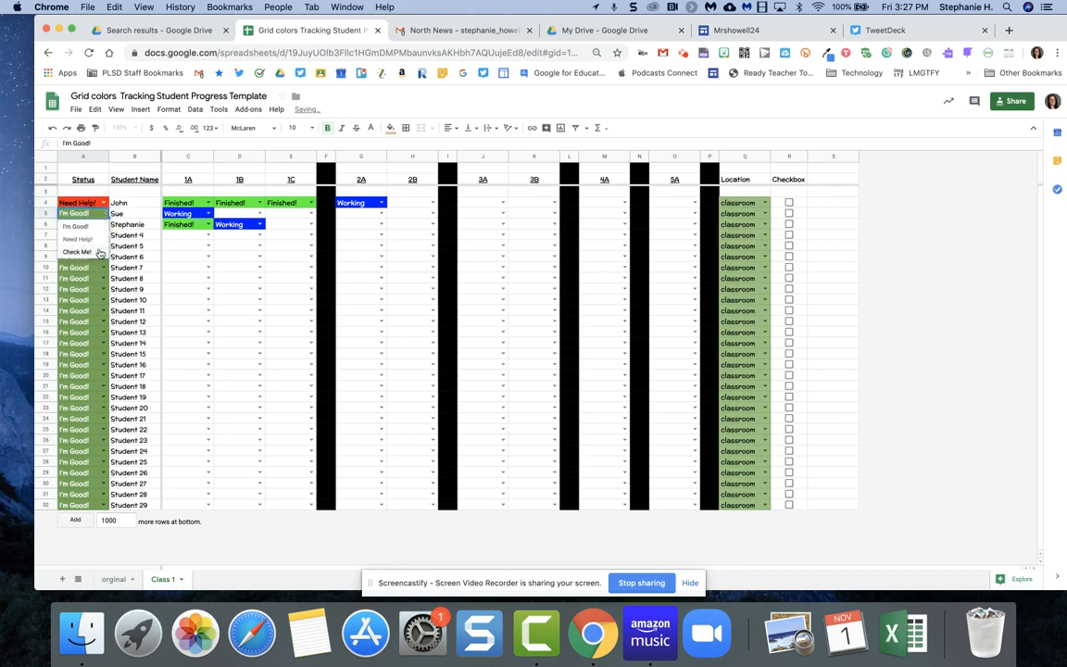
{"action": "left_click", "coordinate": [99, 252]}
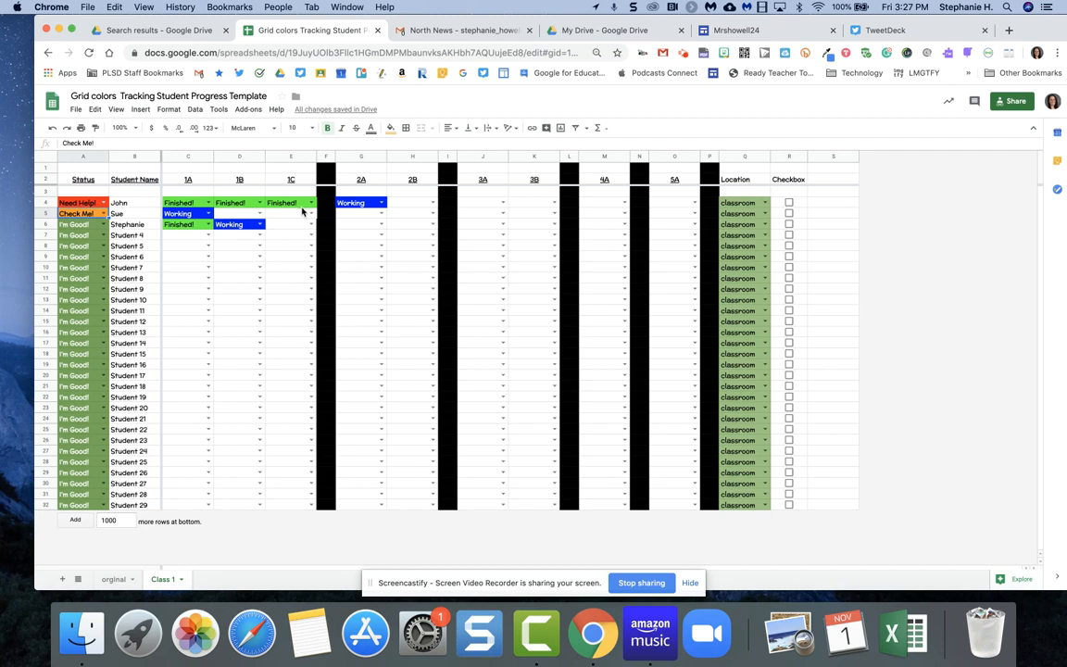
{"action": "left_click", "coordinate": [326, 155]}
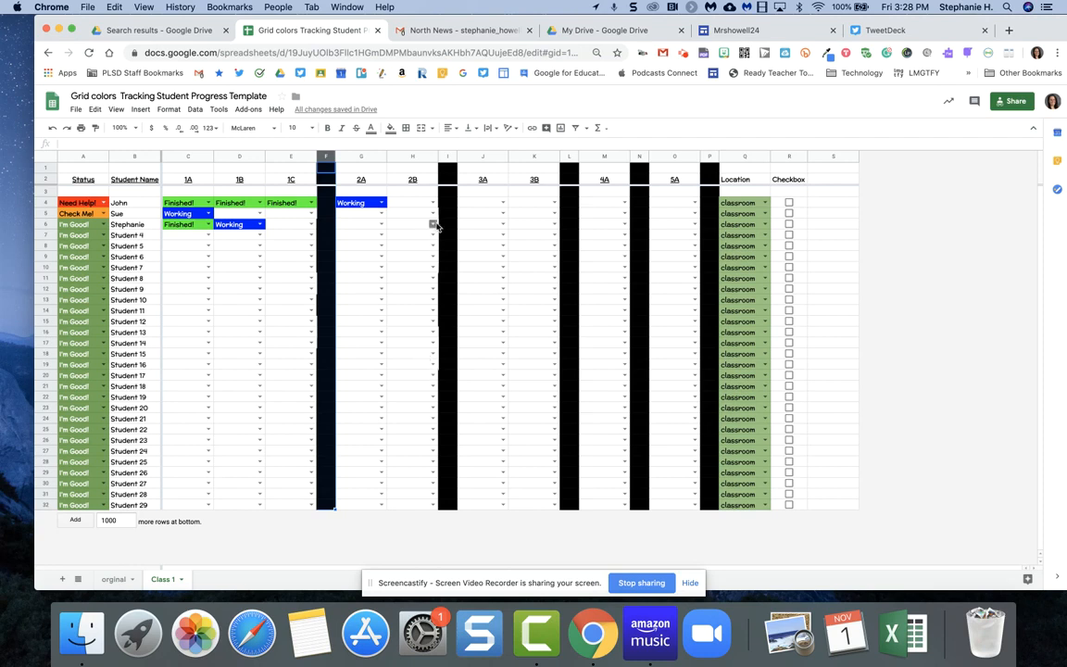
Return the statuses of the second and first students, in A5 and A4, to I'm Good!
{"action": "left_click", "coordinate": [104, 213]}
{"action": "left_click", "coordinate": [92, 241]}
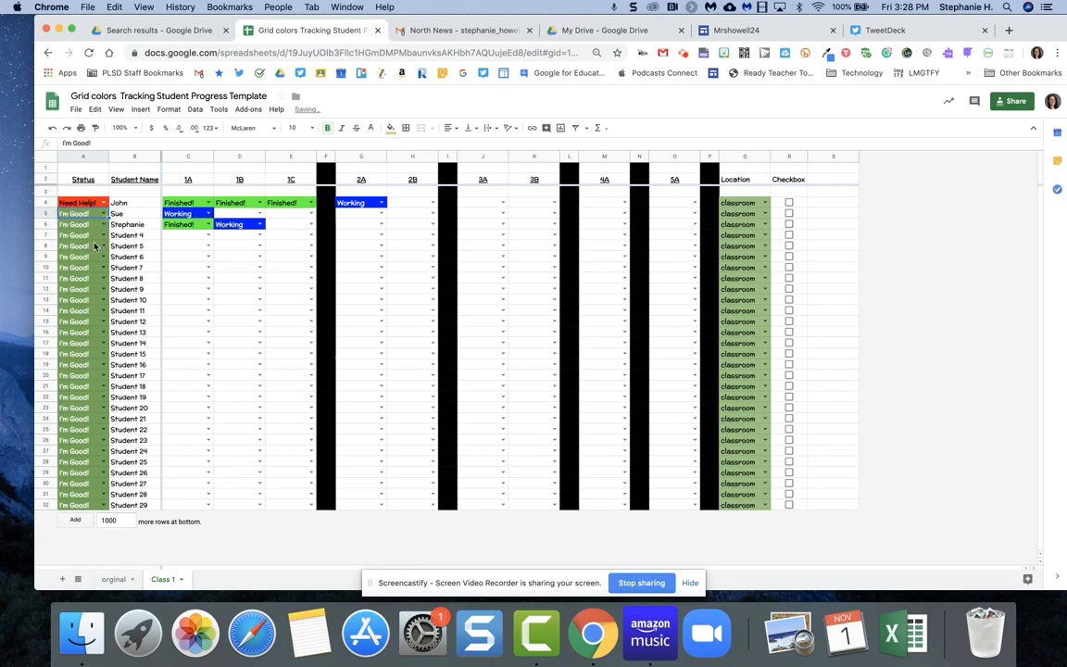
{"action": "left_click", "coordinate": [104, 203]}
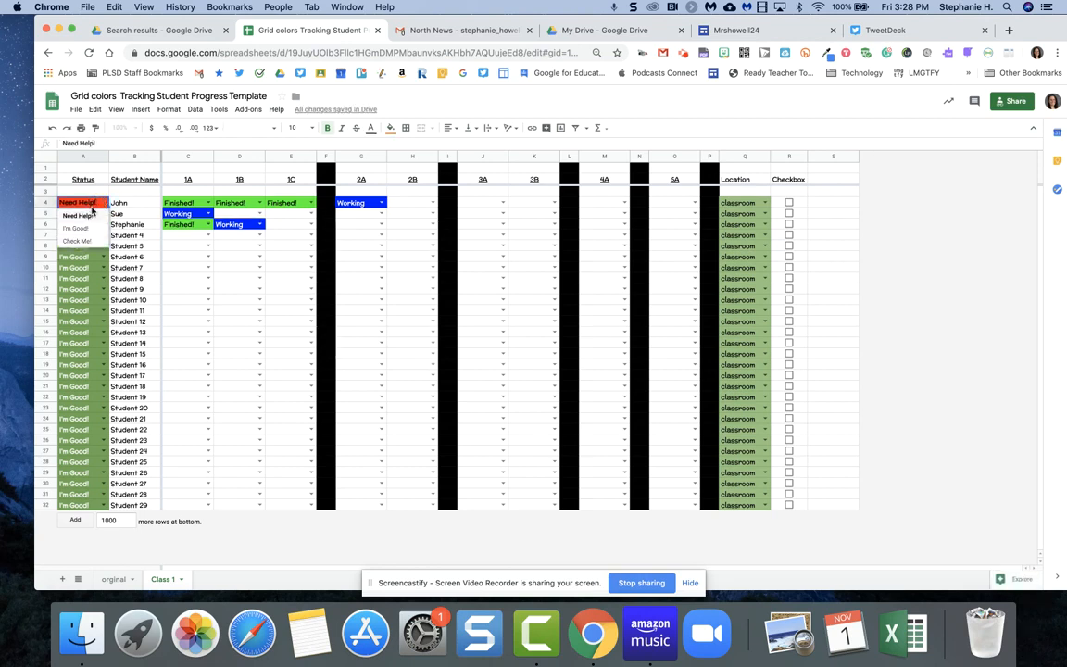
{"action": "left_click", "coordinate": [209, 278]}
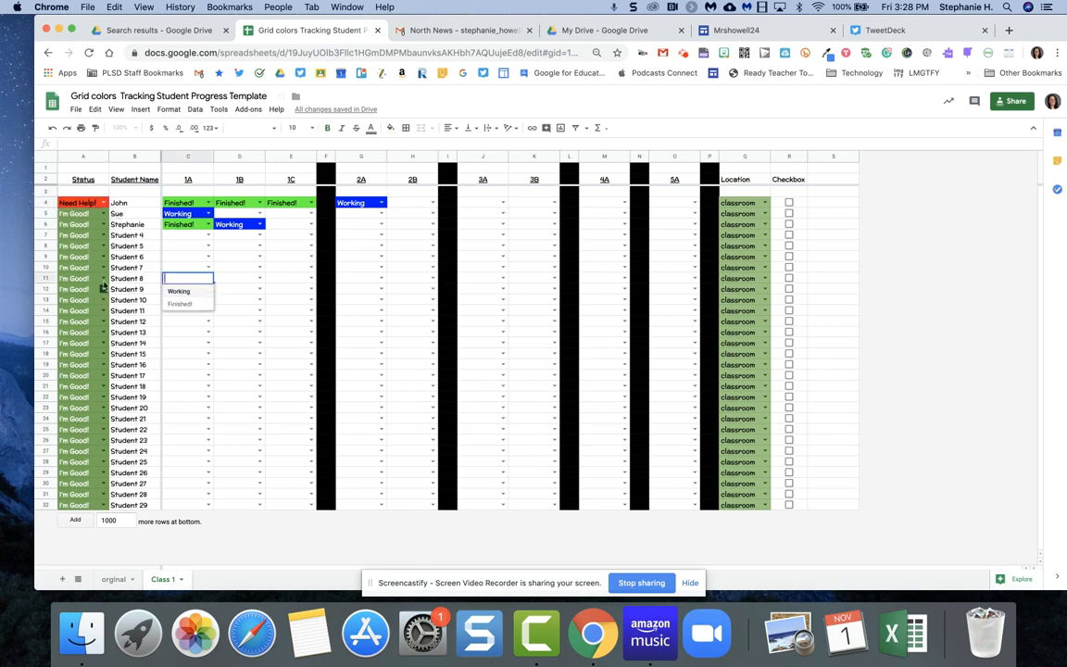
{"action": "left_click", "coordinate": [104, 203]}
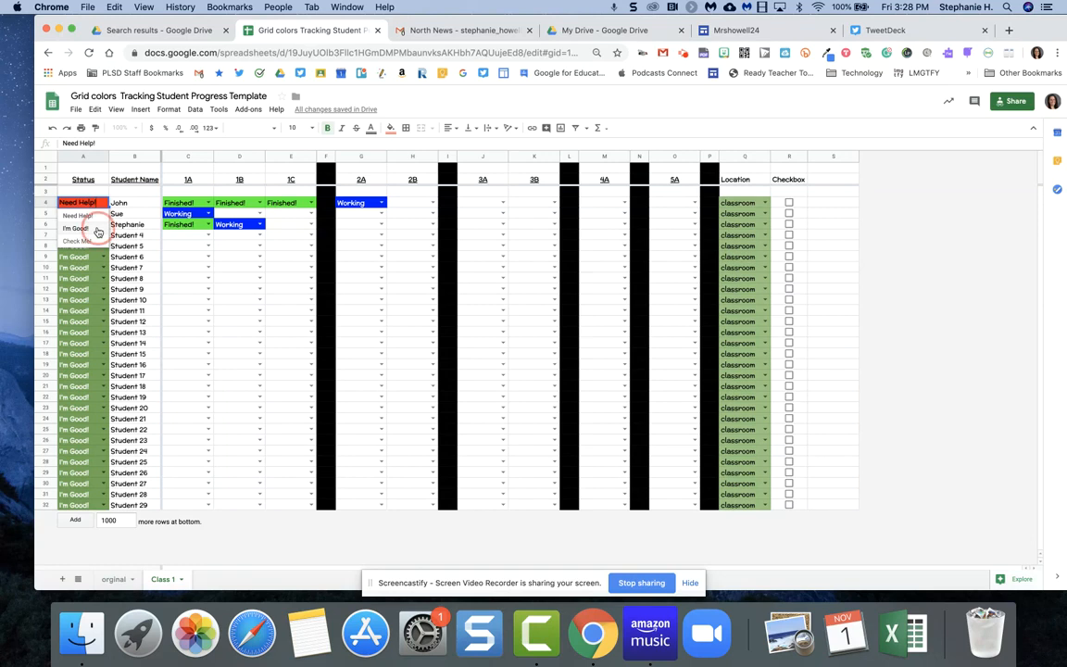
{"action": "left_click", "coordinate": [98, 229]}
Set the Location to restroom in Q4 and Q5, hallway for Student 6, and office for Student 16.
{"action": "left_click", "coordinate": [765, 203]}
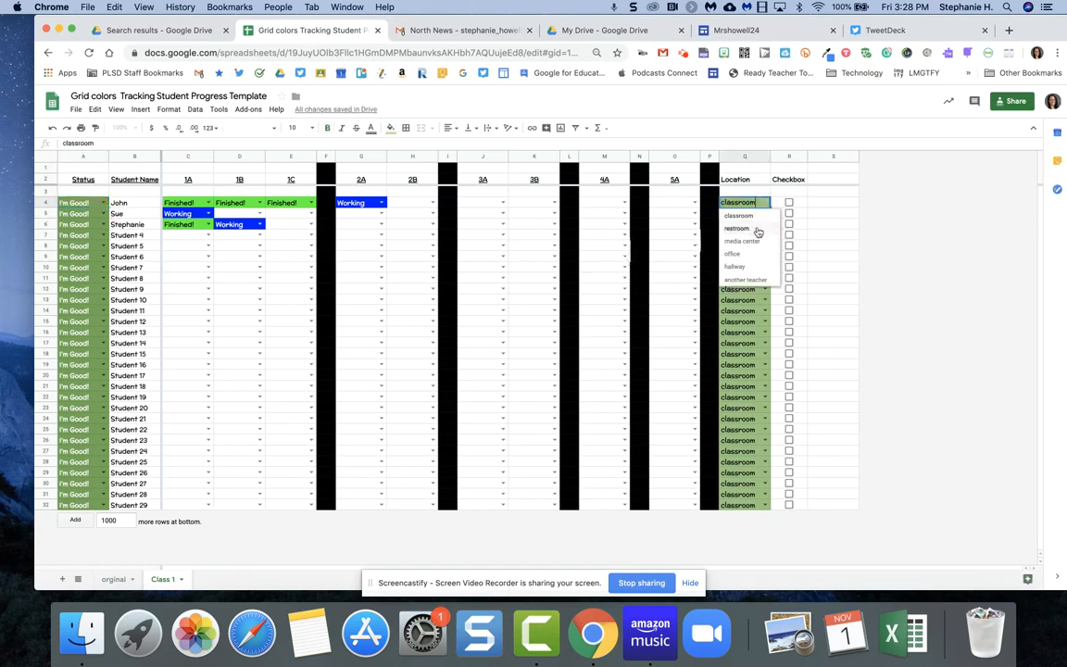
{"action": "left_click", "coordinate": [758, 229]}
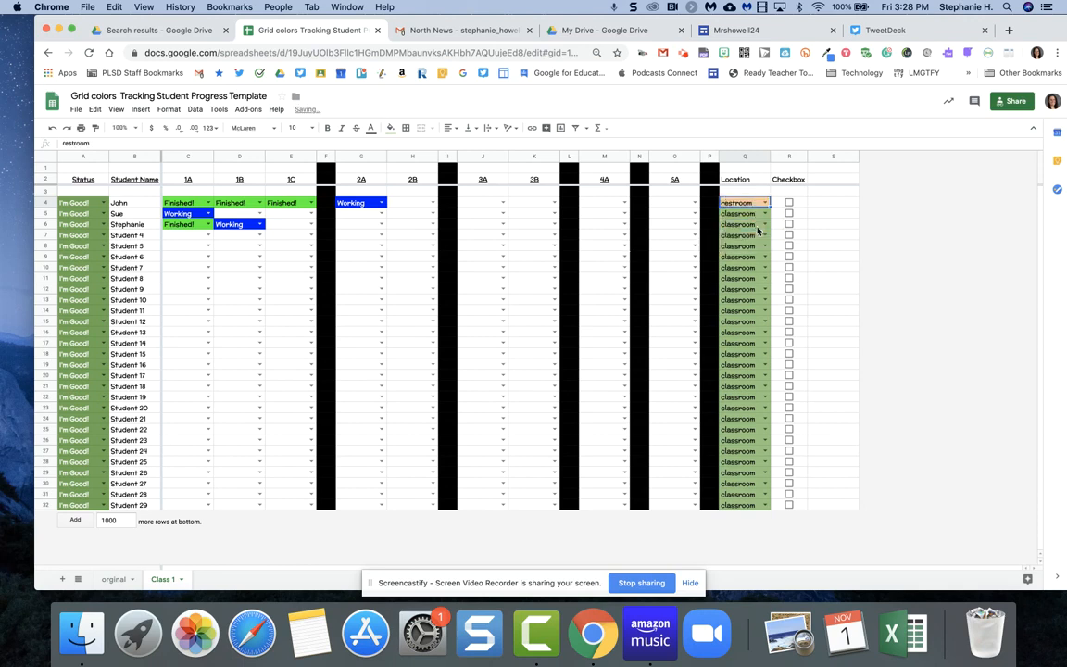
{"action": "left_click", "coordinate": [765, 214]}
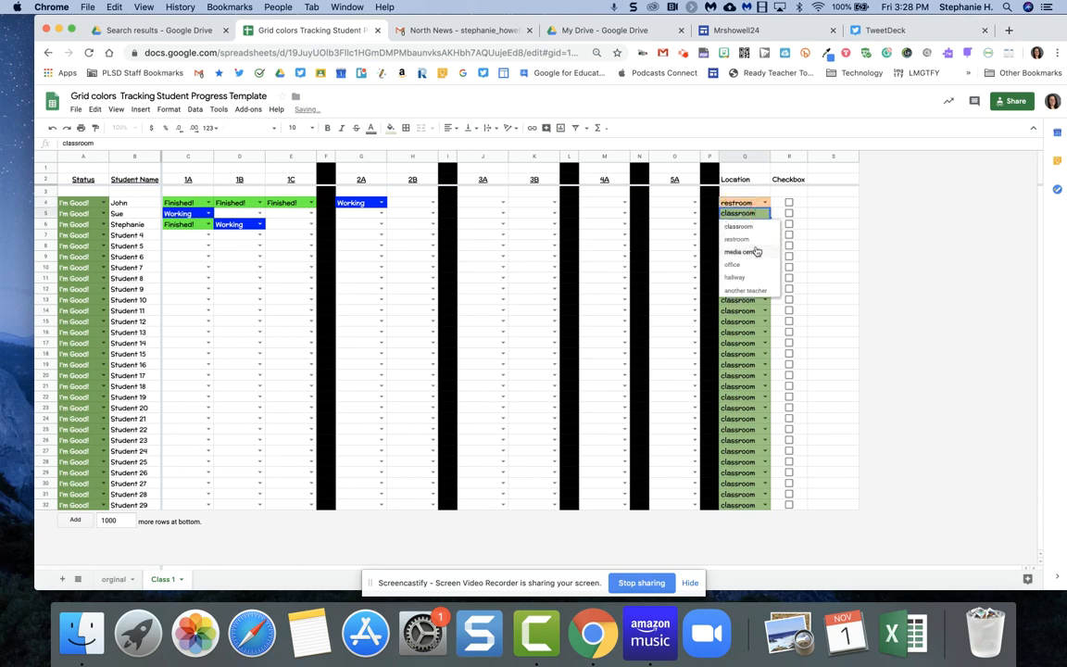
{"action": "left_click", "coordinate": [738, 248]}
{"action": "left_click", "coordinate": [763, 257]}
{"action": "left_click", "coordinate": [757, 319]}
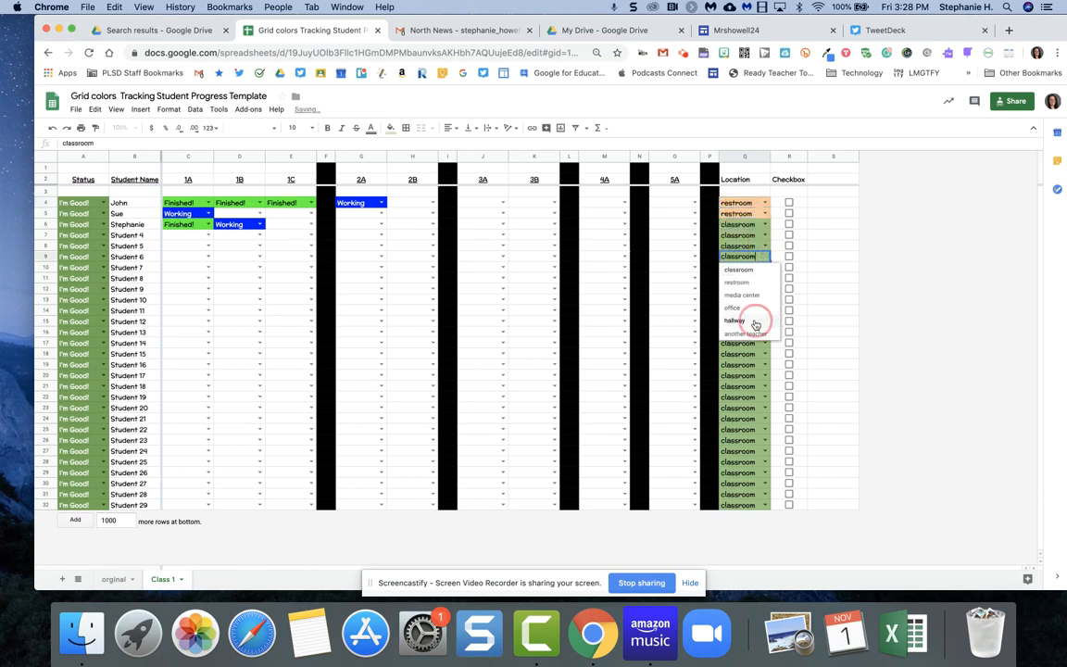
{"action": "left_click", "coordinate": [764, 364]}
{"action": "left_click", "coordinate": [732, 416]}
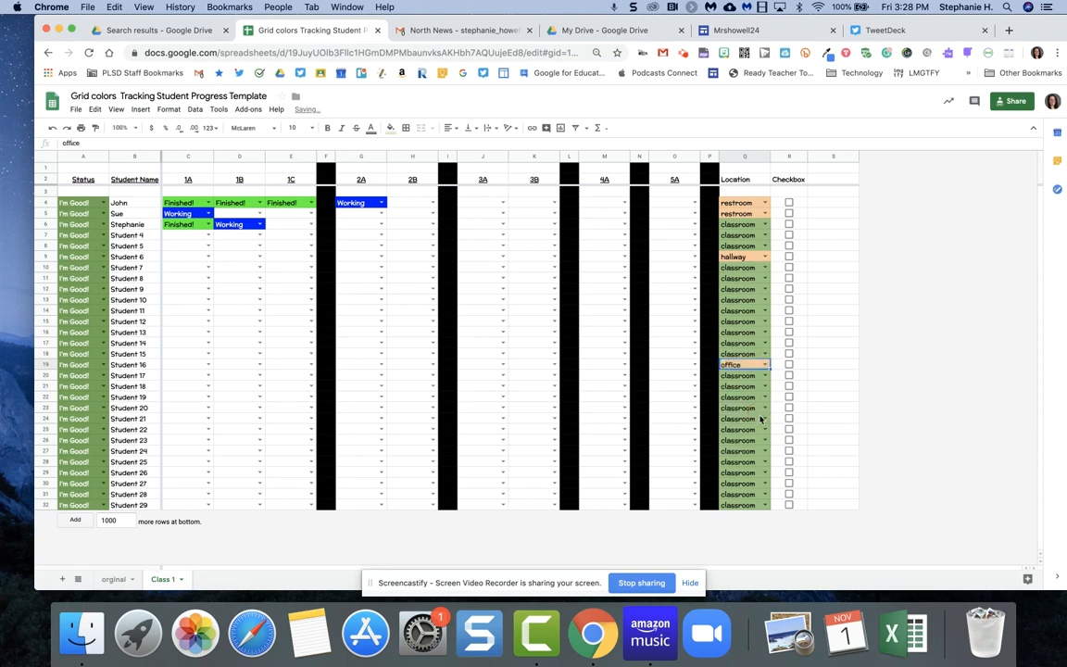
Set the Location for Student 22 to media center.
{"action": "left_click", "coordinate": [764, 429]}
{"action": "left_click", "coordinate": [750, 468]}
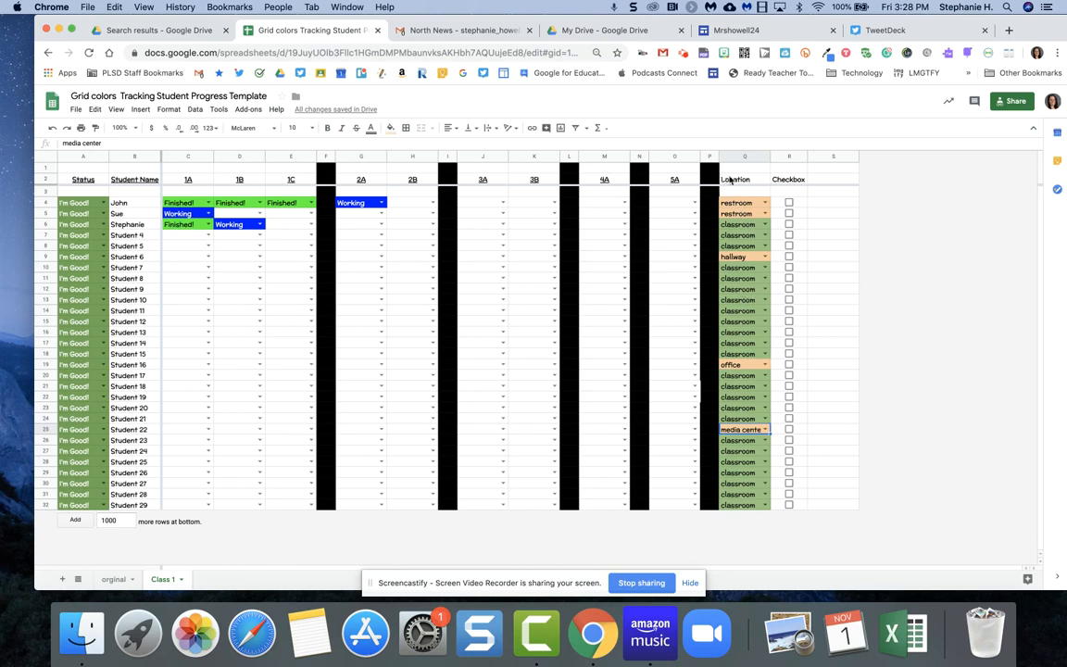
Return the first and second students' Location entries, in Q4 and Q5, to classroom.
{"action": "left_click", "coordinate": [764, 202]}
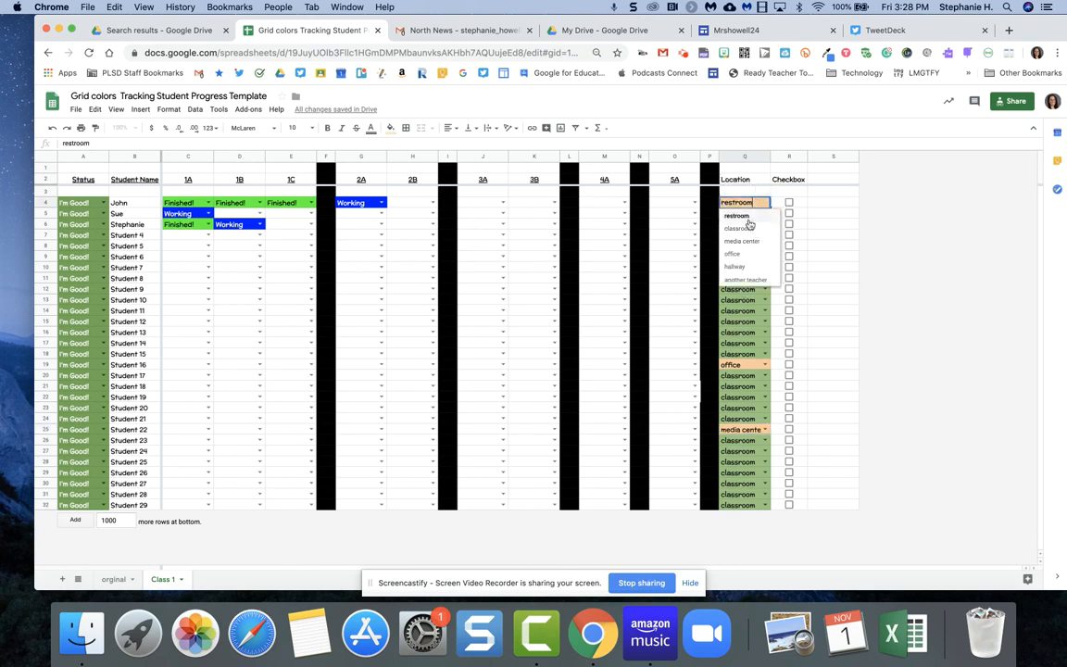
{"action": "left_click", "coordinate": [750, 228]}
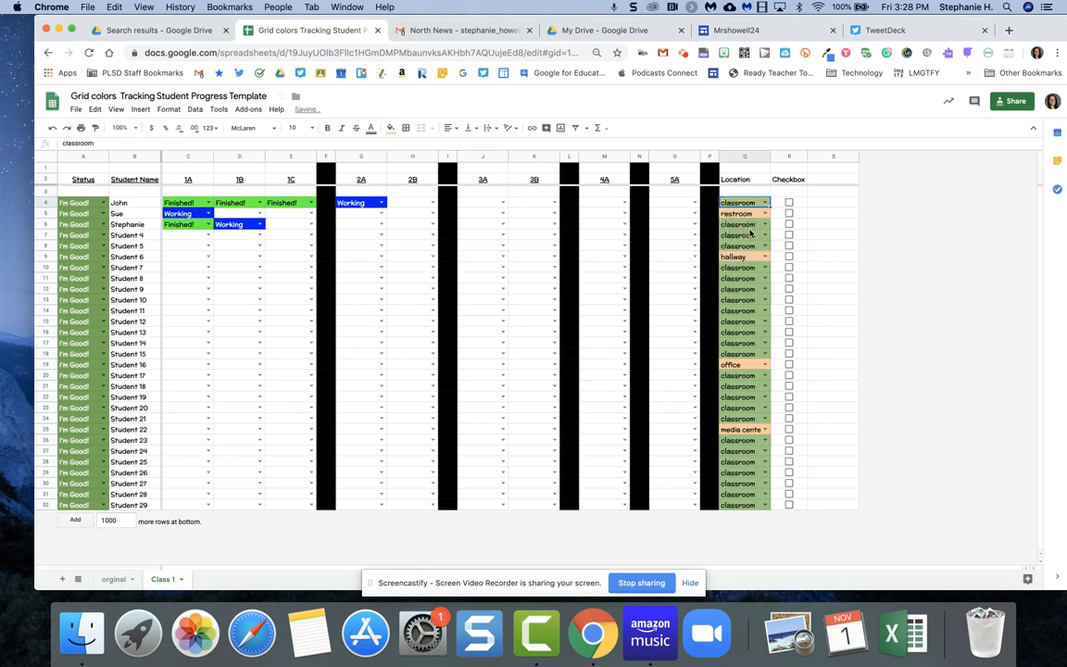
{"action": "left_click", "coordinate": [743, 215]}
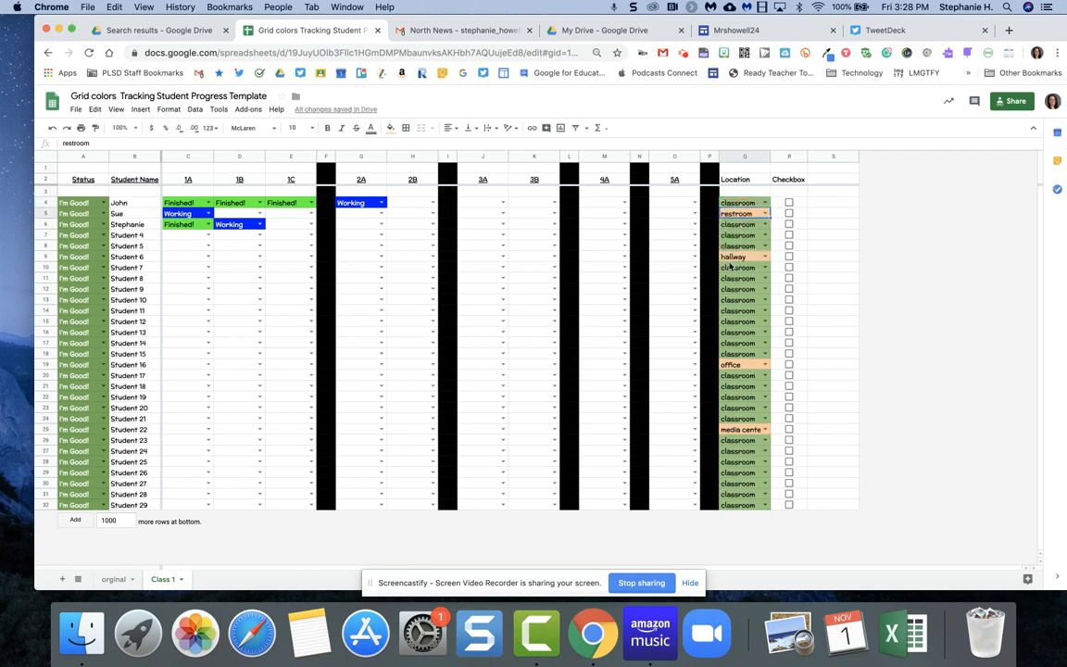
{"action": "left_click", "coordinate": [768, 214]}
{"action": "left_click", "coordinate": [746, 239]}
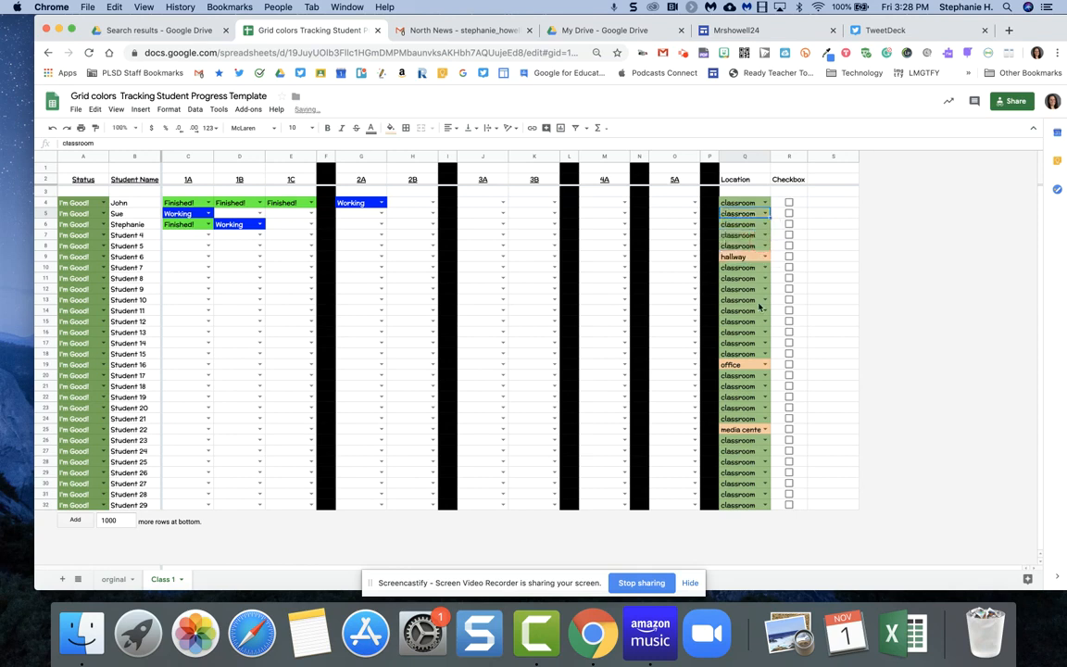
Return the Location entries for Student 16, Student 22 and Student 6 to classroom.
{"action": "left_click", "coordinate": [757, 364]}
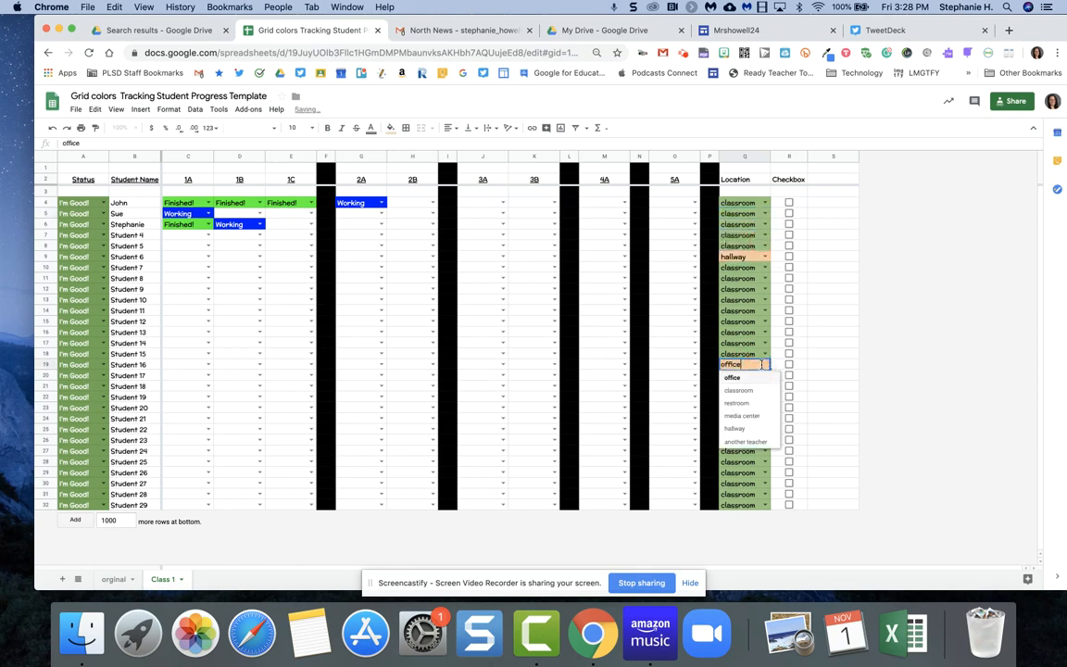
{"action": "left_click", "coordinate": [754, 396]}
{"action": "left_click", "coordinate": [758, 430]}
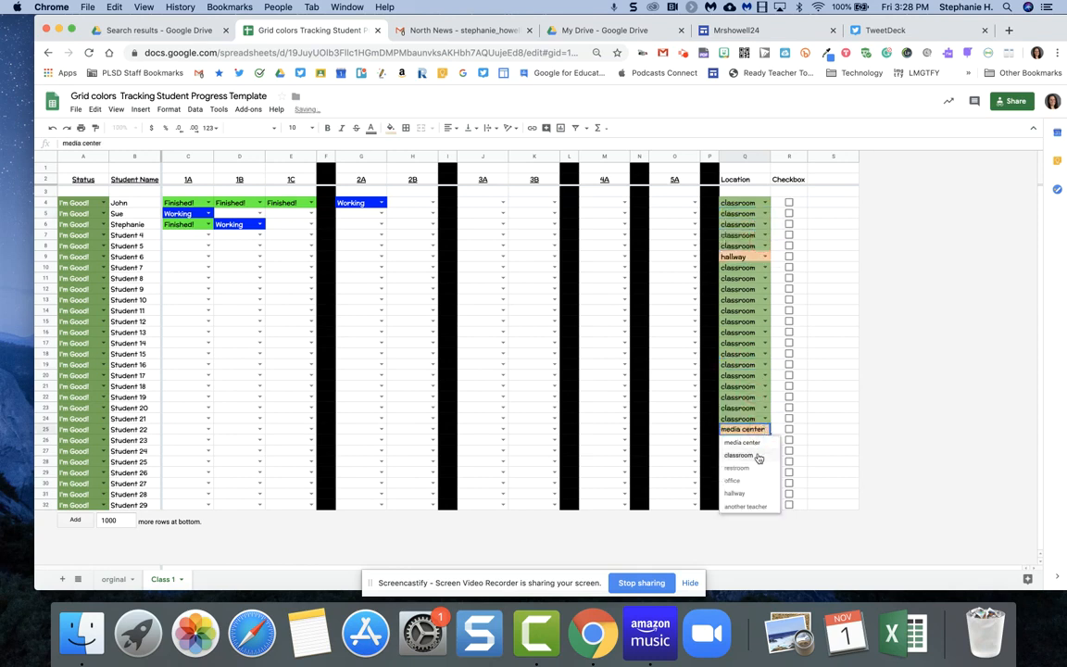
{"action": "left_click", "coordinate": [757, 456]}
{"action": "left_click", "coordinate": [763, 256]}
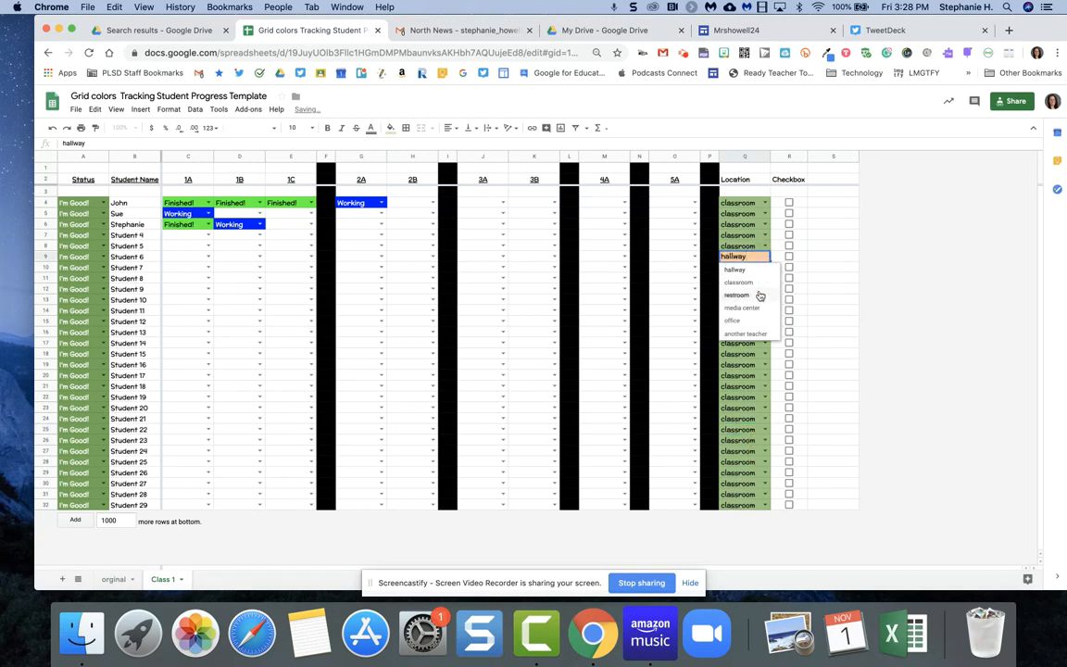
{"action": "left_click", "coordinate": [758, 284]}
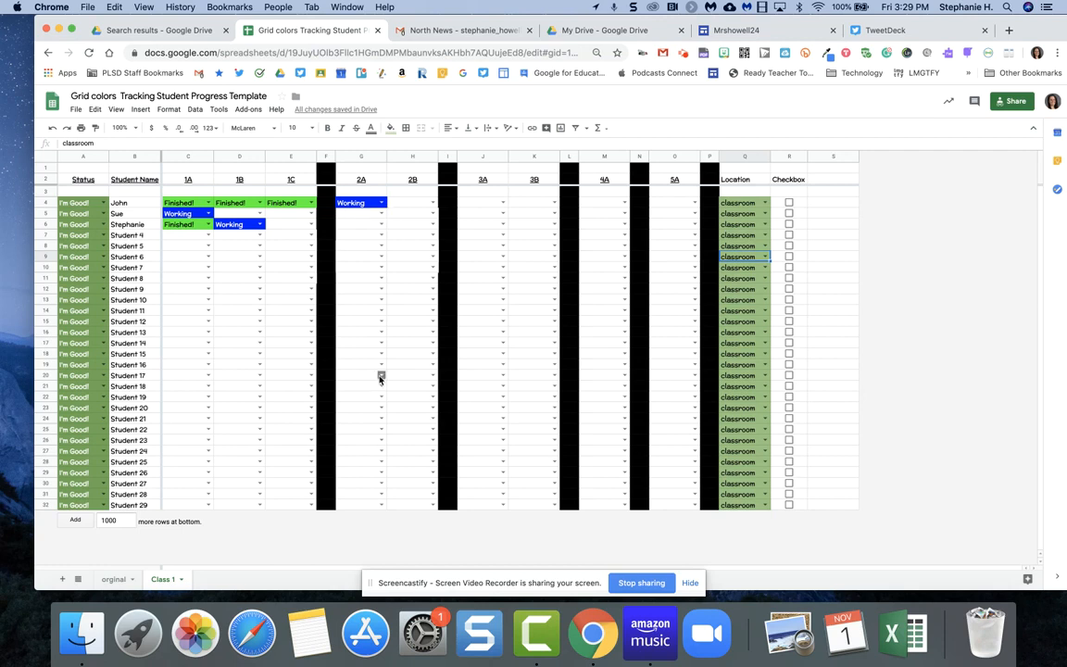
Set the second student's 2A assignment progress in G5 to Working.
{"action": "left_click", "coordinate": [381, 214]}
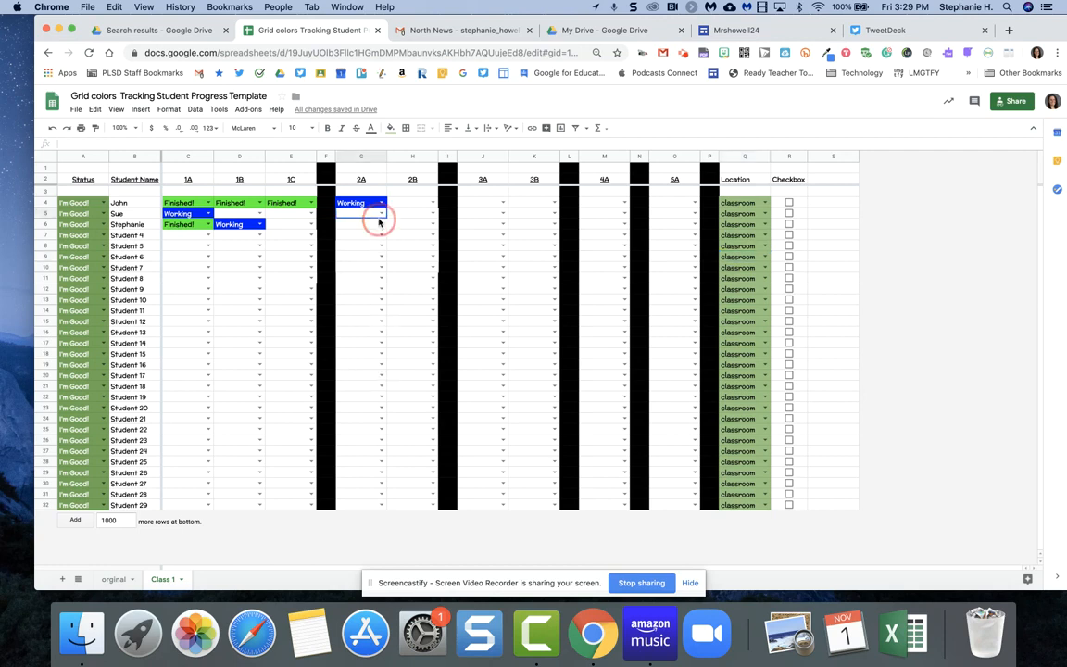
{"action": "left_click", "coordinate": [380, 213]}
{"action": "left_click", "coordinate": [375, 226]}
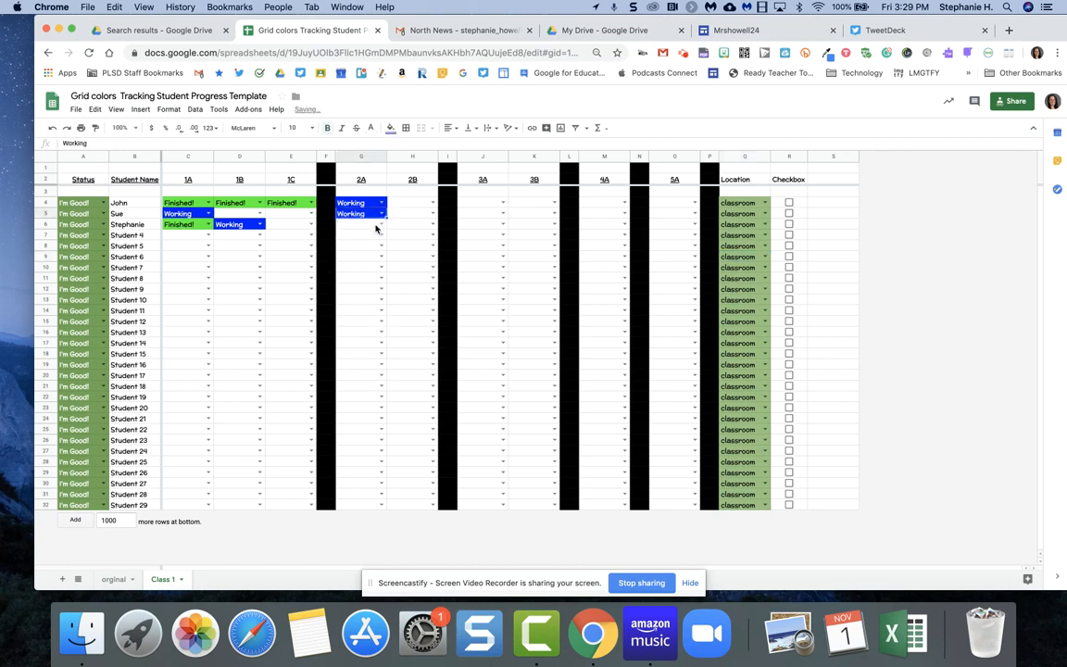